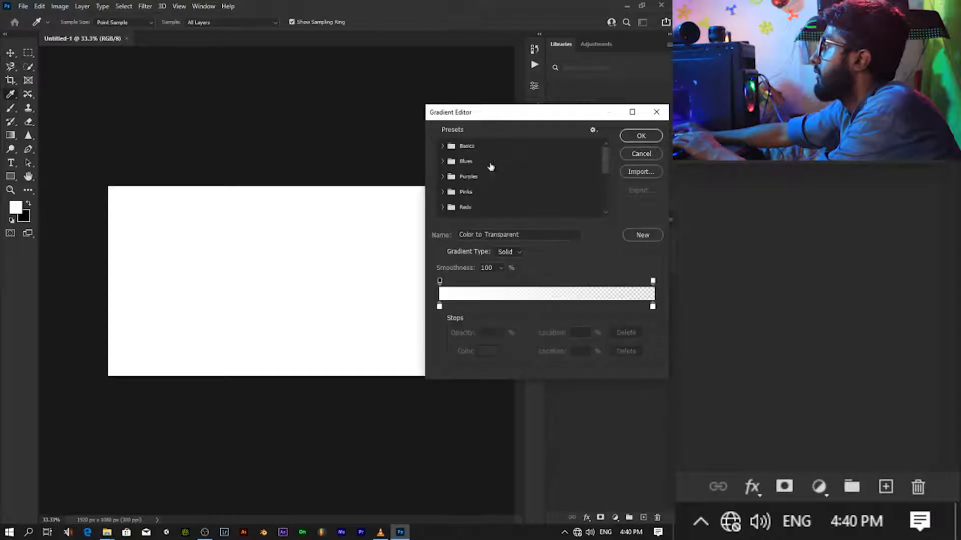
# Step: Choose the navy-to-steel-blue preset from the Blues group for the gradient fill layer
pyautogui.click(443, 161)
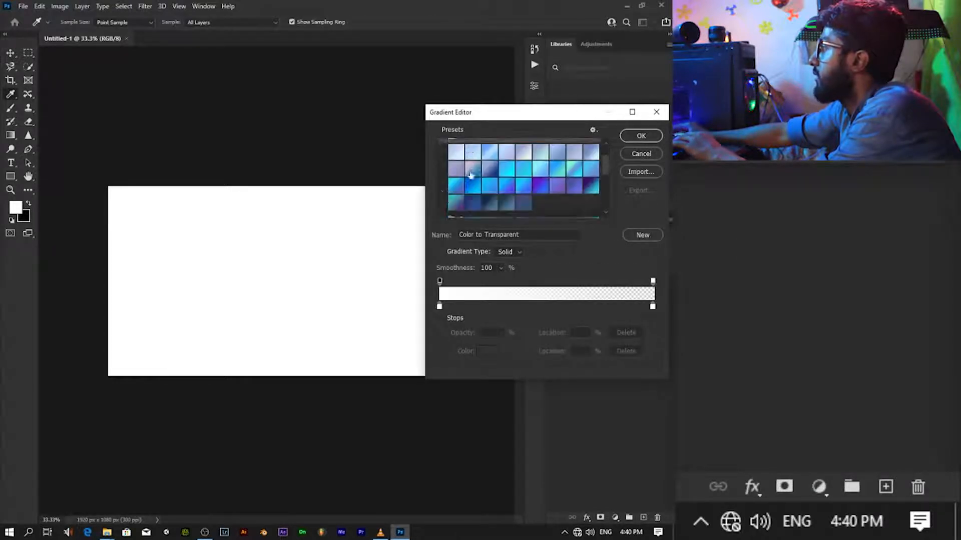
pyautogui.click(491, 179)
pyautogui.click(478, 179)
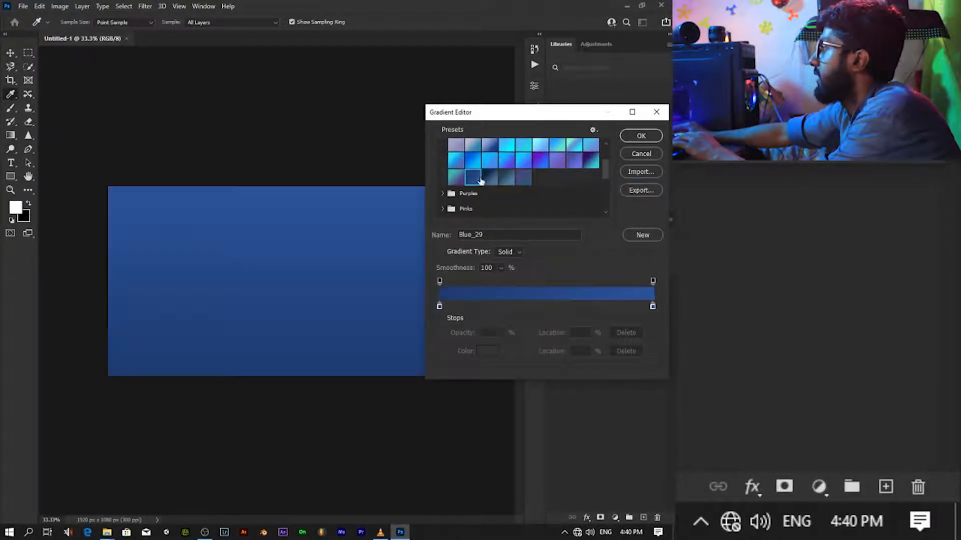
pyautogui.click(502, 178)
pyautogui.click(492, 181)
pyautogui.click(641, 136)
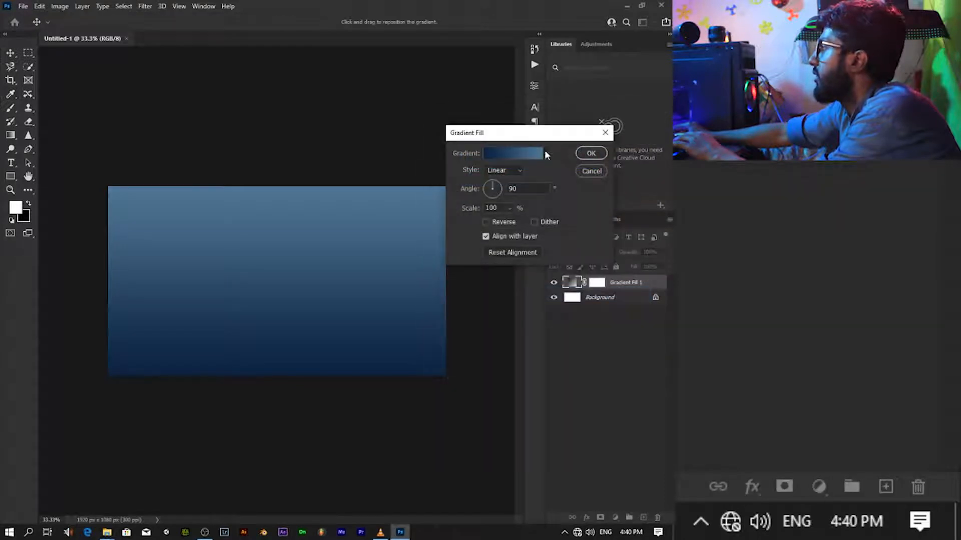
# Step: Set the gradient fill to Radial style, enlarge its scale, reverse its colours and apply it
pyautogui.click(512, 170)
pyautogui.click(500, 179)
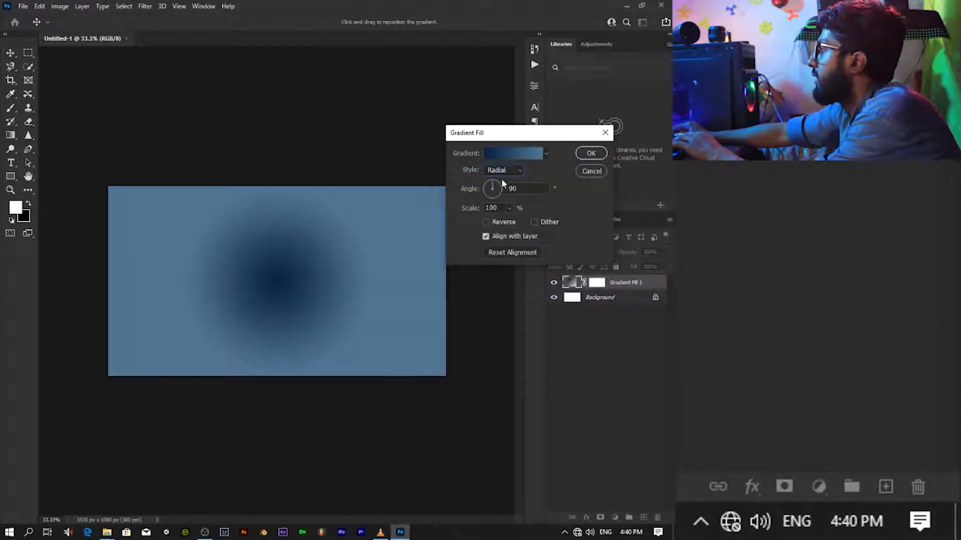
pyautogui.click(508, 208)
pyautogui.moveTo(506, 218)
pyautogui.mouseDown()
pyautogui.moveTo(514, 222)
pyautogui.moveTo(516, 211)
pyautogui.mouseUp()
pyautogui.click(487, 223)
pyautogui.click(509, 208)
pyautogui.click(590, 153)
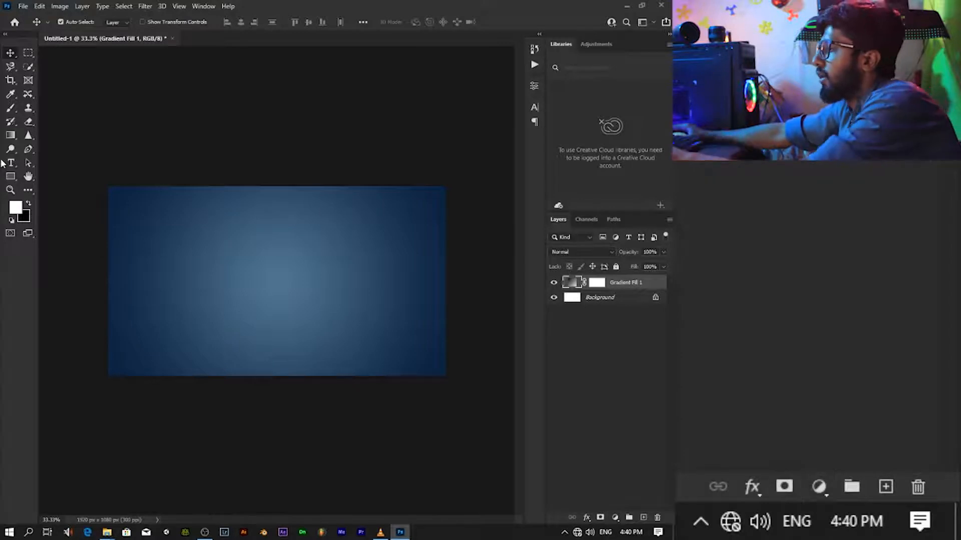
# Step: Add a text box reading "Hi" and "Youtub" on two lines and move it to the middle of the canvas
pyautogui.press('t')
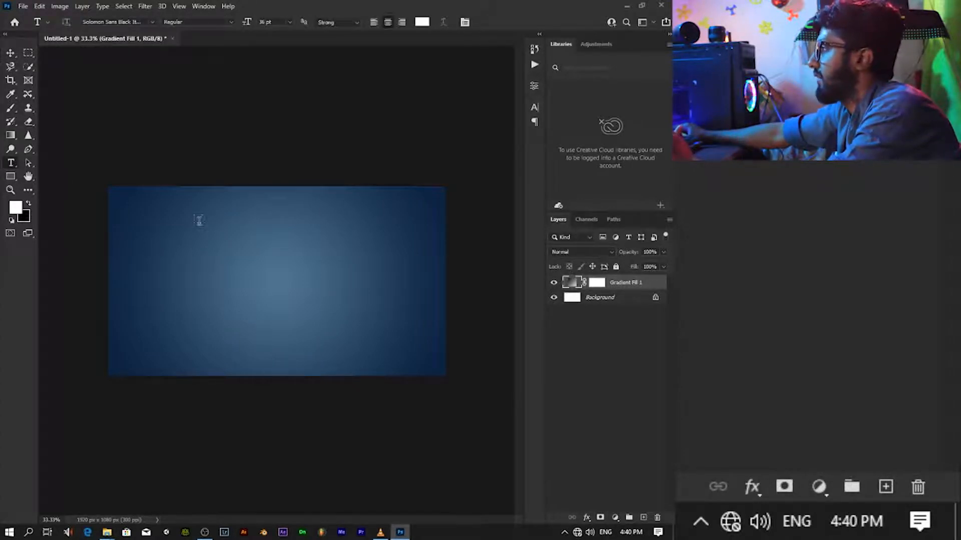
pyautogui.moveTo(153, 219); pyautogui.dragTo(429, 319)
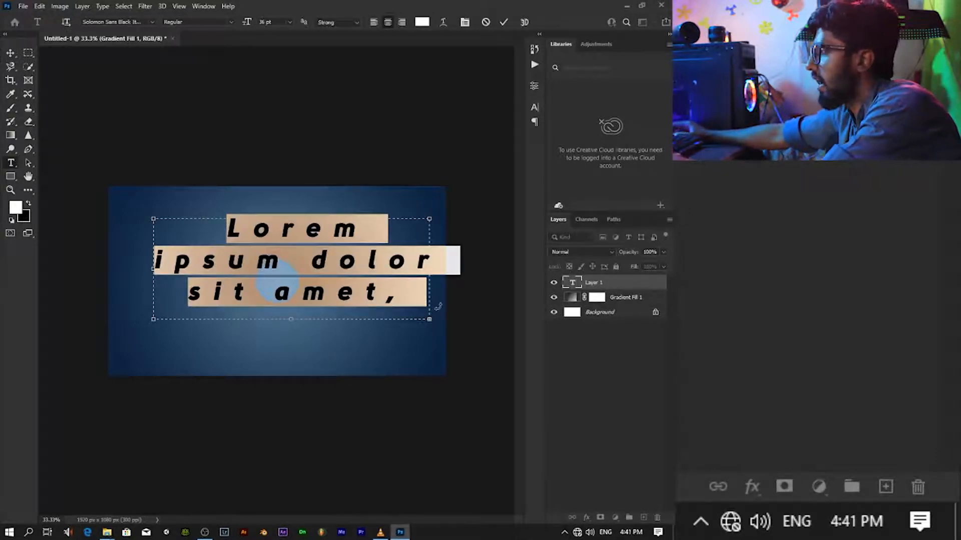
pyautogui.write('Hi')
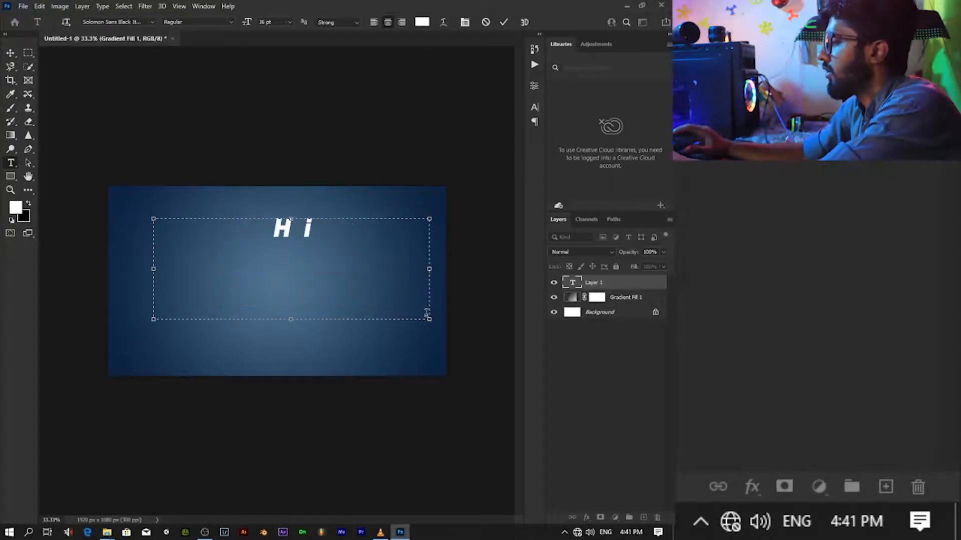
pyautogui.press('Return')
pyautogui.write('Y')
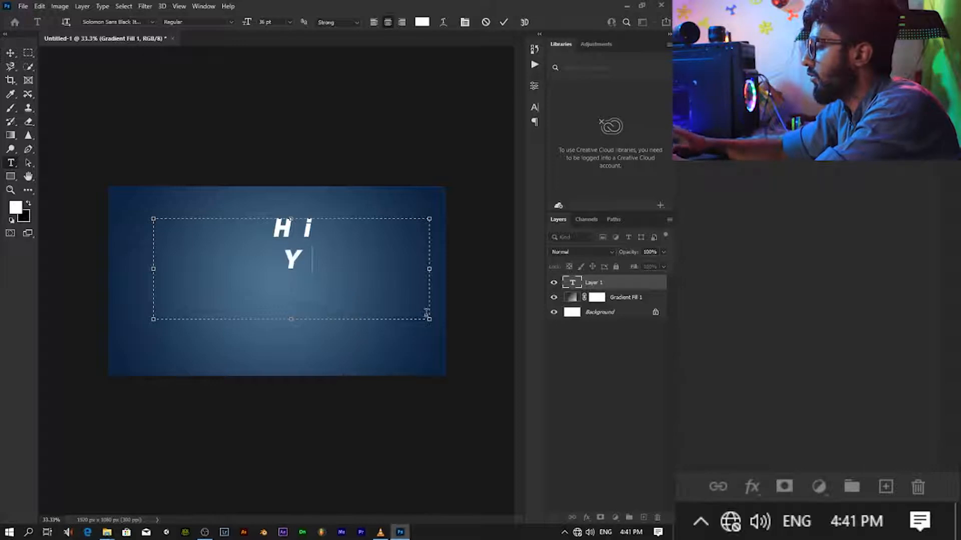
pyautogui.write('outub')
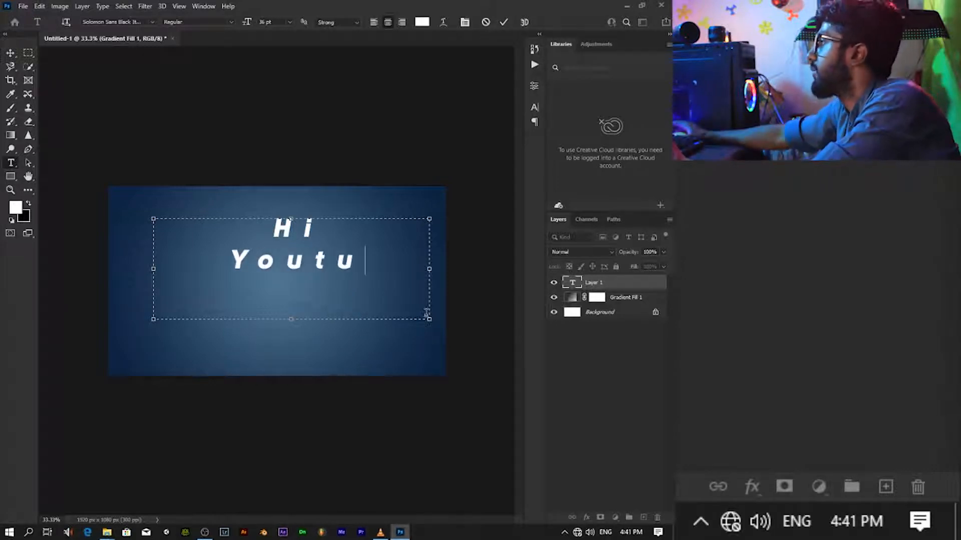
pyautogui.click(11, 52)
pyautogui.moveTo(293, 265); pyautogui.dragTo(270, 289)
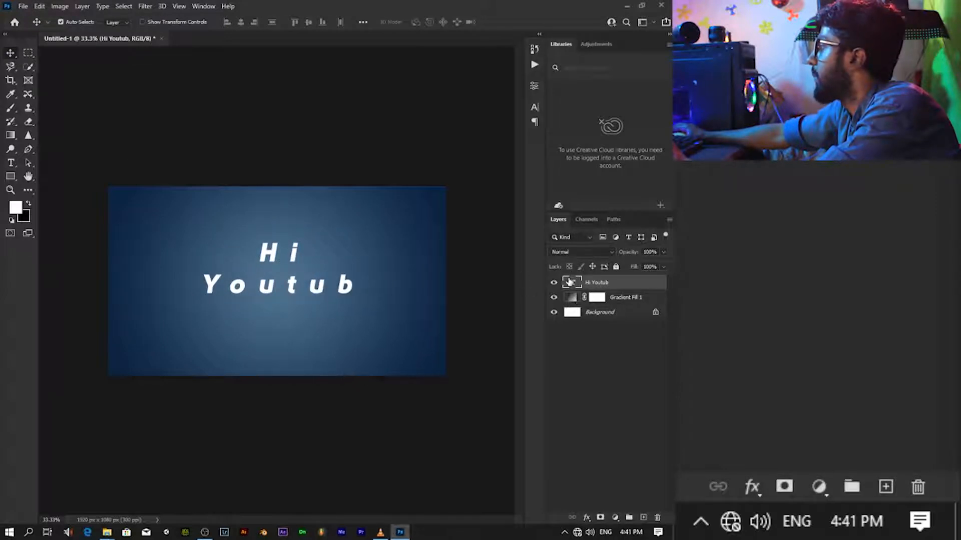
# Step: Apply a Bevel & Emboss effect to the "Hi Youtub" text layer
pyautogui.doubleClick(662, 283)
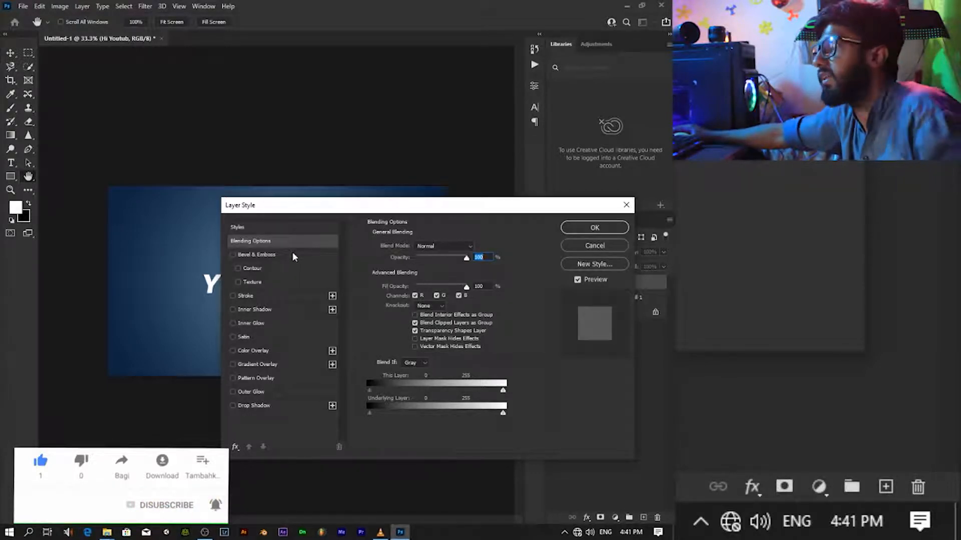
pyautogui.click(233, 254)
pyautogui.moveTo(254, 209); pyautogui.dragTo(456, 189)
pyautogui.click(202, 6)
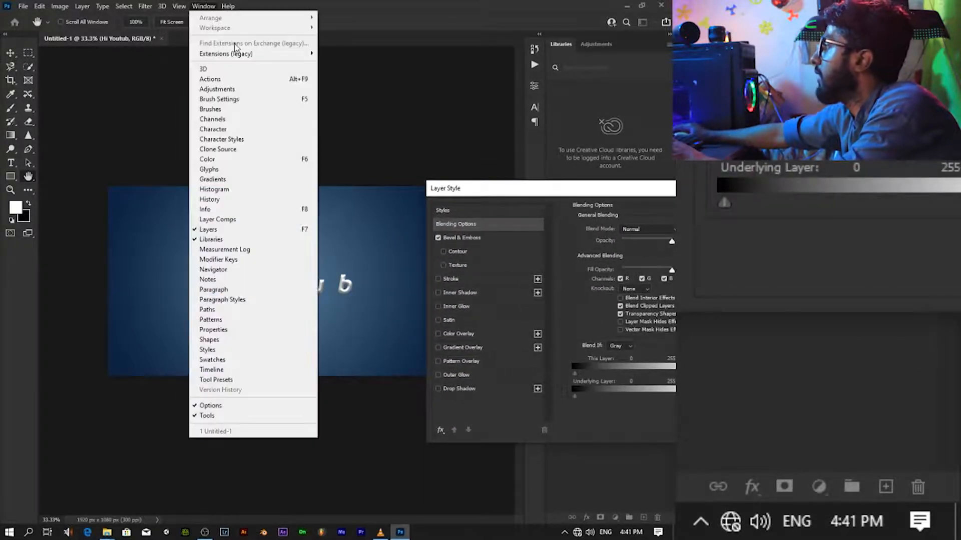
pyautogui.click(493, 223)
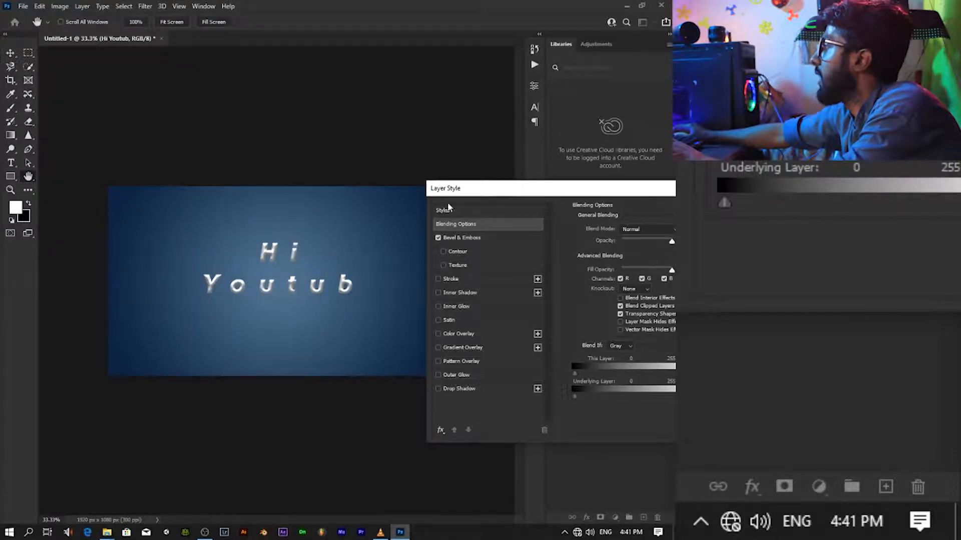
pyautogui.click(465, 219)
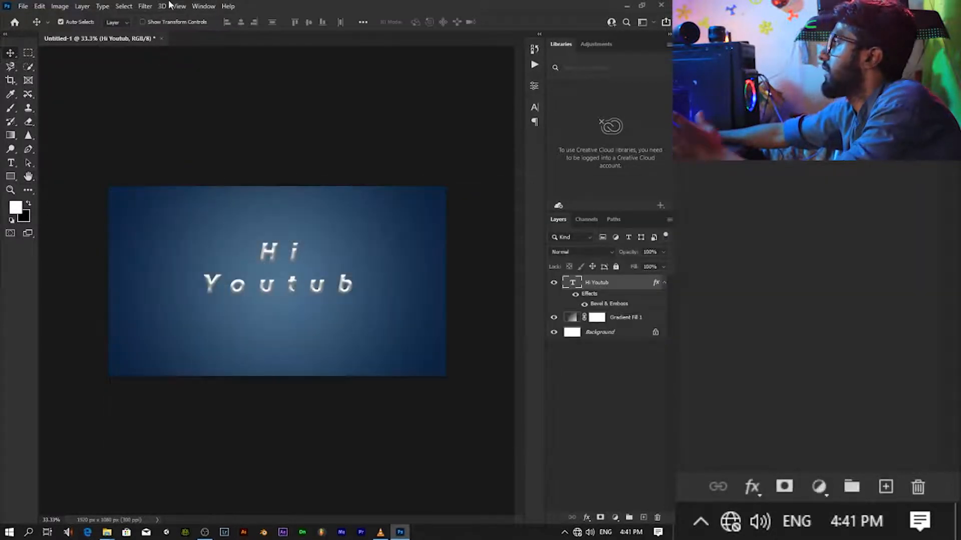
# Step: Create a second window for the Untitled-1 document
pyautogui.click(203, 6)
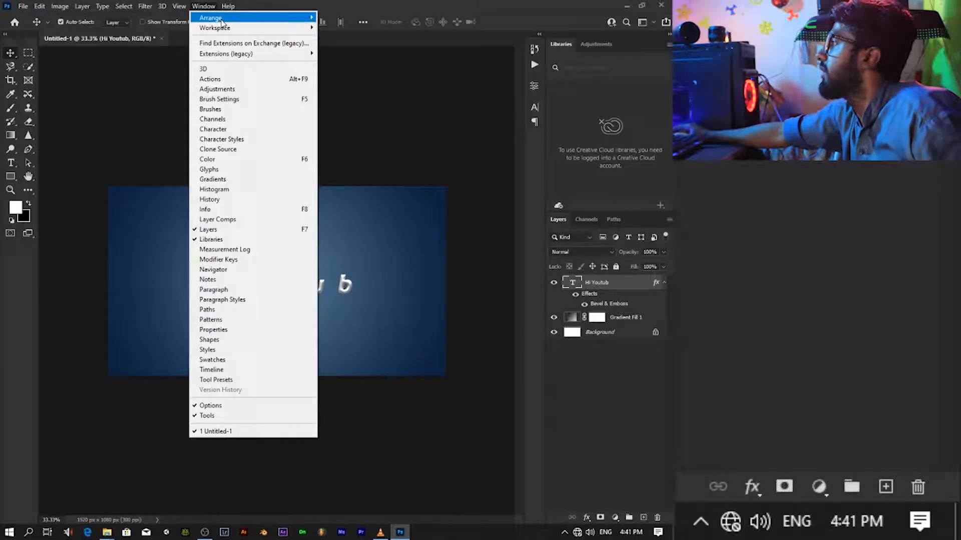
pyautogui.moveTo(222, 23)
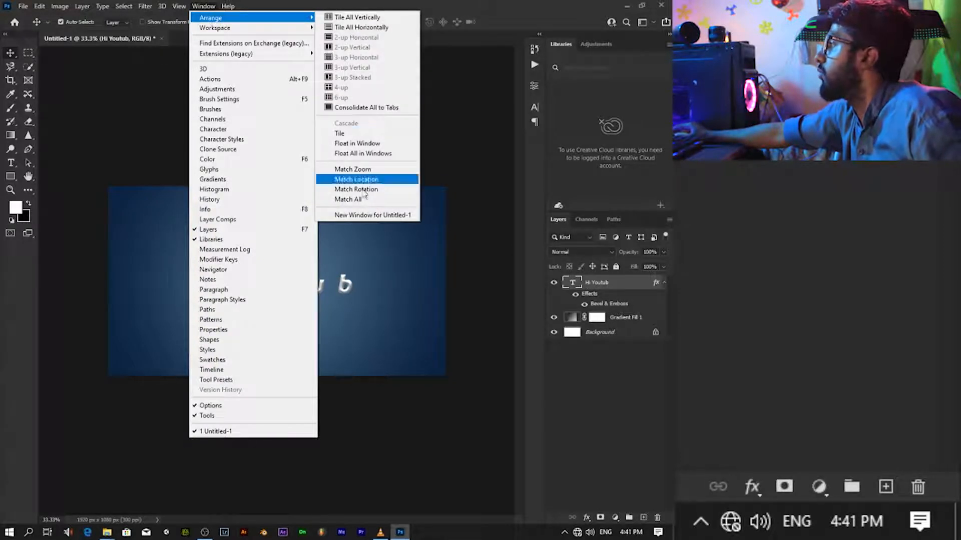
pyautogui.click(363, 214)
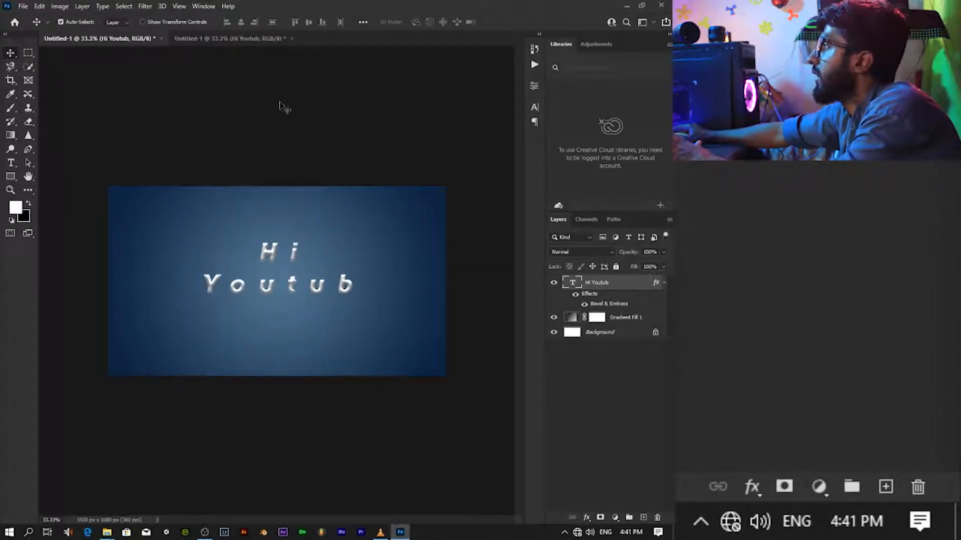
# Step: Arrange the two document windows as 2-up Horizontal and zoom the upper one to 66.7%
pyautogui.click(210, 6)
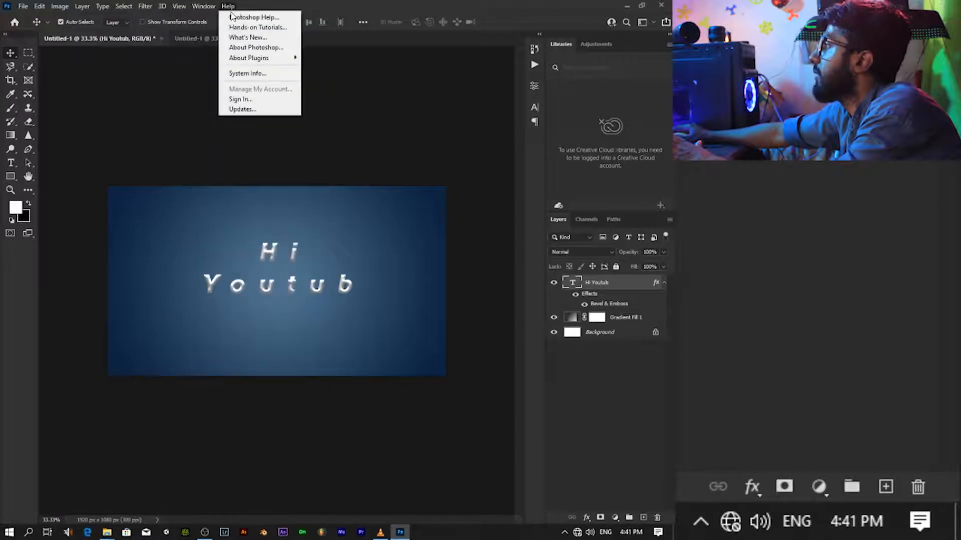
pyautogui.click(212, 6)
pyautogui.click(207, 6)
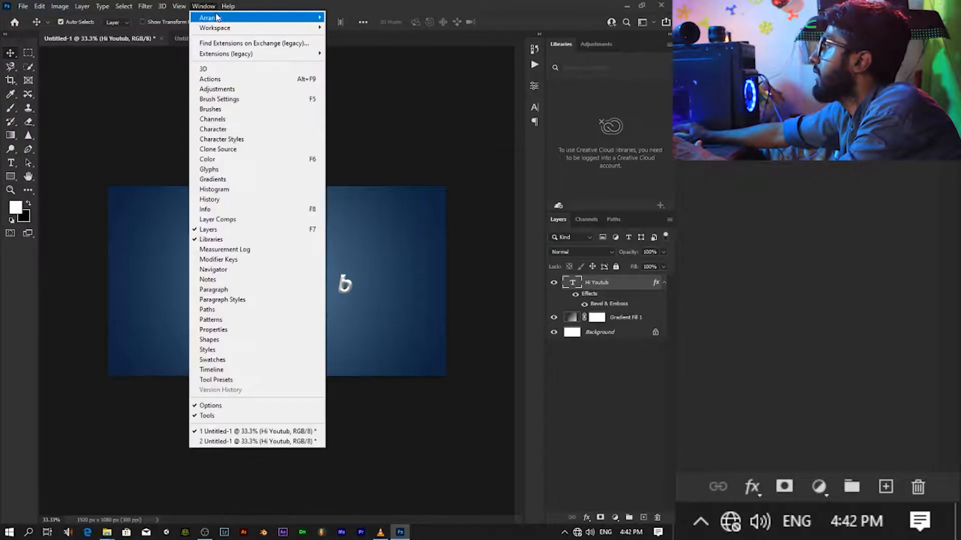
pyautogui.moveTo(217, 18)
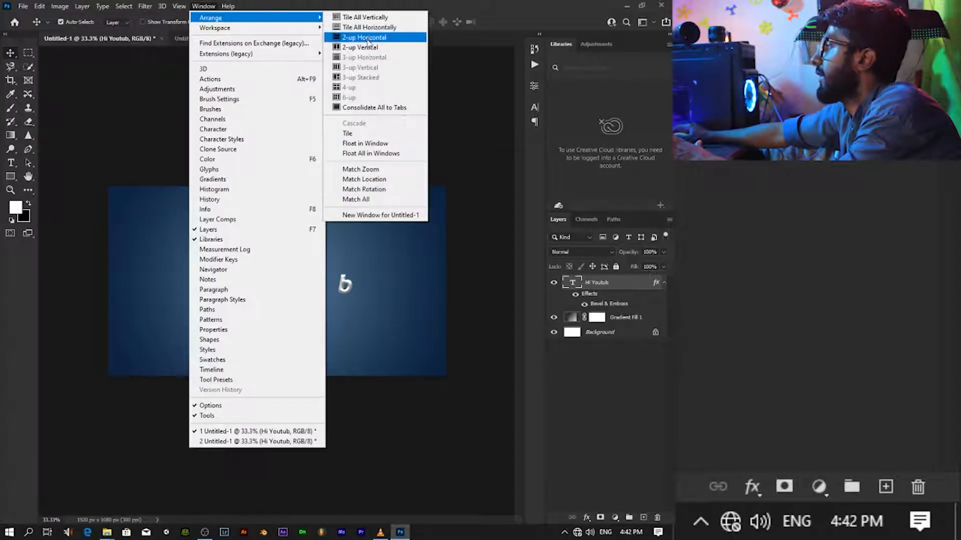
pyautogui.click(366, 38)
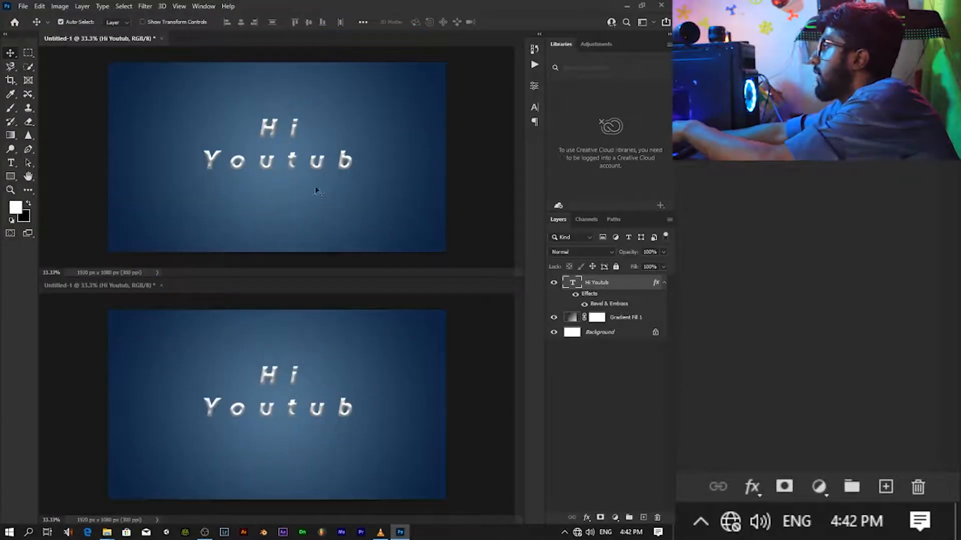
pyautogui.hotkey('ctrl', '+')
pyautogui.hotkey('ctrl', '+')
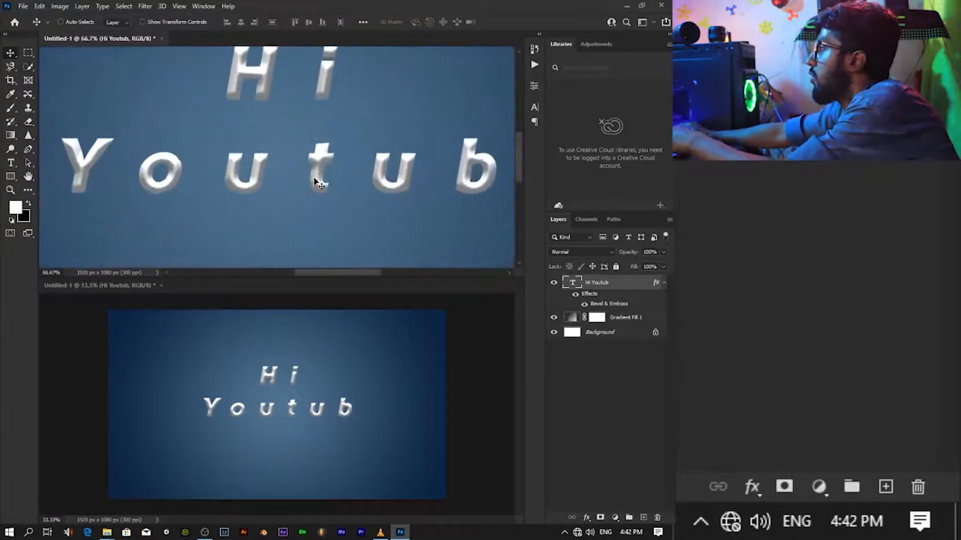
pyautogui.hotkey('ctrl', '-')
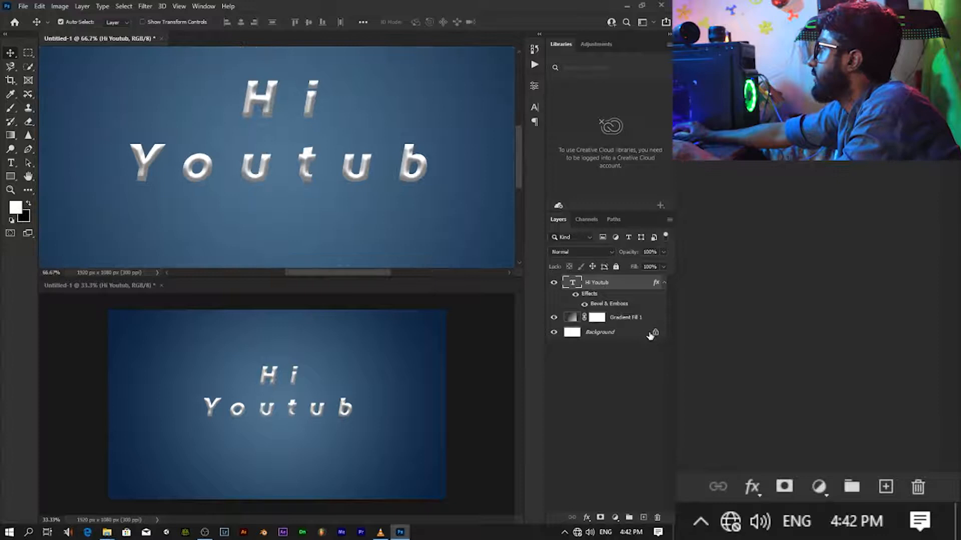
# Step: Reopen the text layer's style settings and enable Contour under Bevel & Emboss
pyautogui.doubleClick(646, 290)
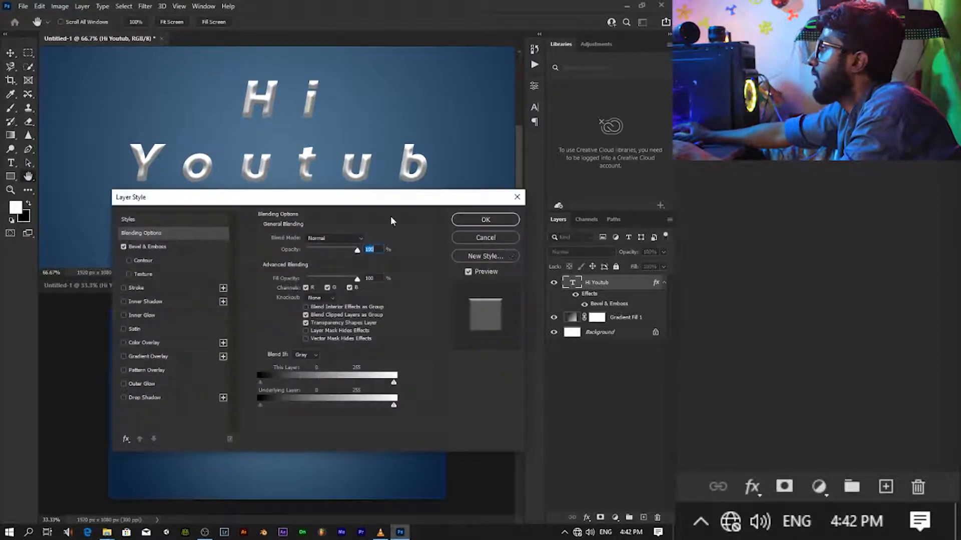
pyautogui.moveTo(118, 202); pyautogui.dragTo(443, 102)
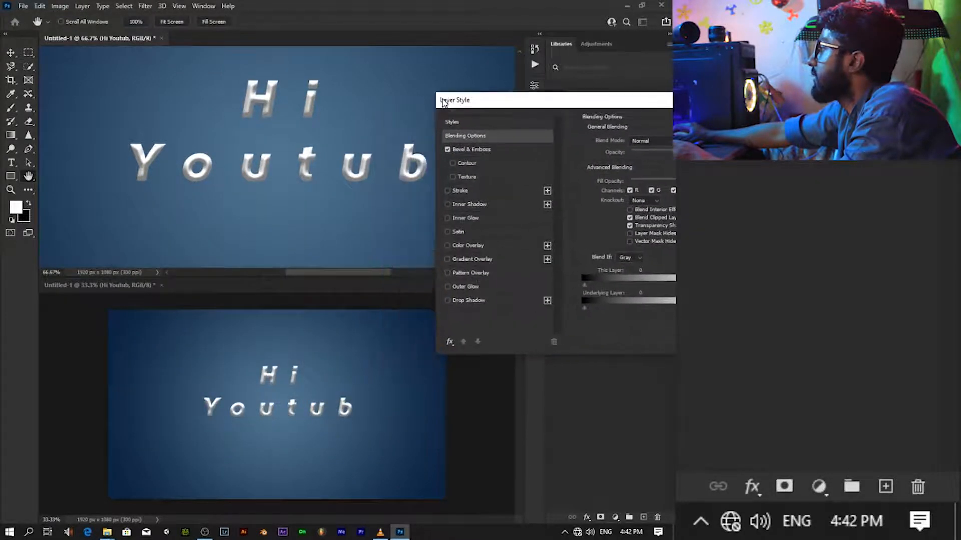
pyautogui.click(448, 149)
pyautogui.click(447, 149)
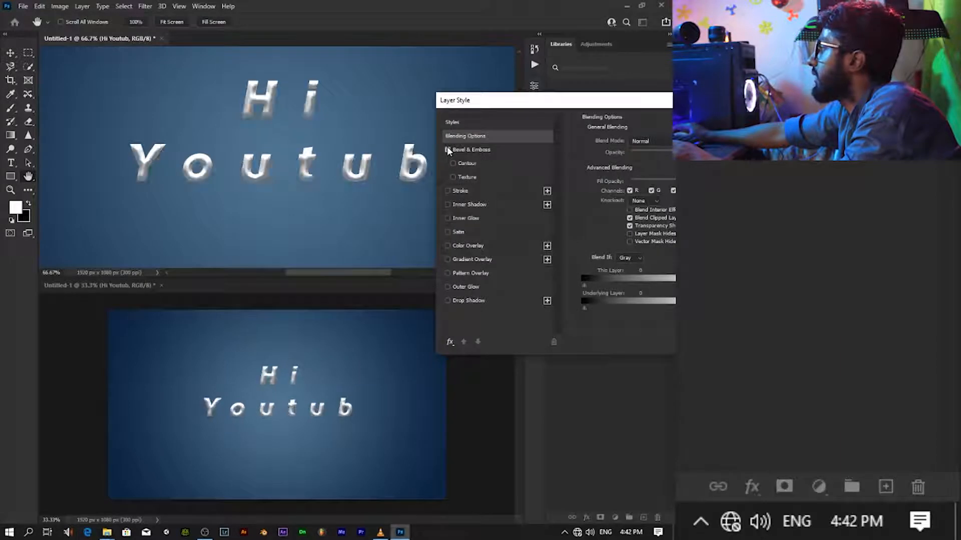
pyautogui.click(490, 161)
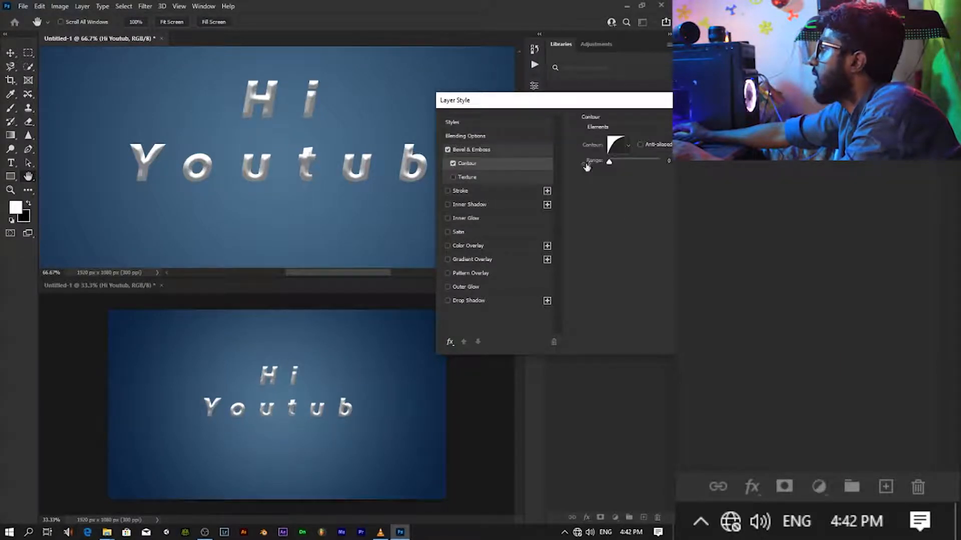
# Step: Inspect the bevel contour's mapping curve in the Contour Editor
pyautogui.click(618, 151)
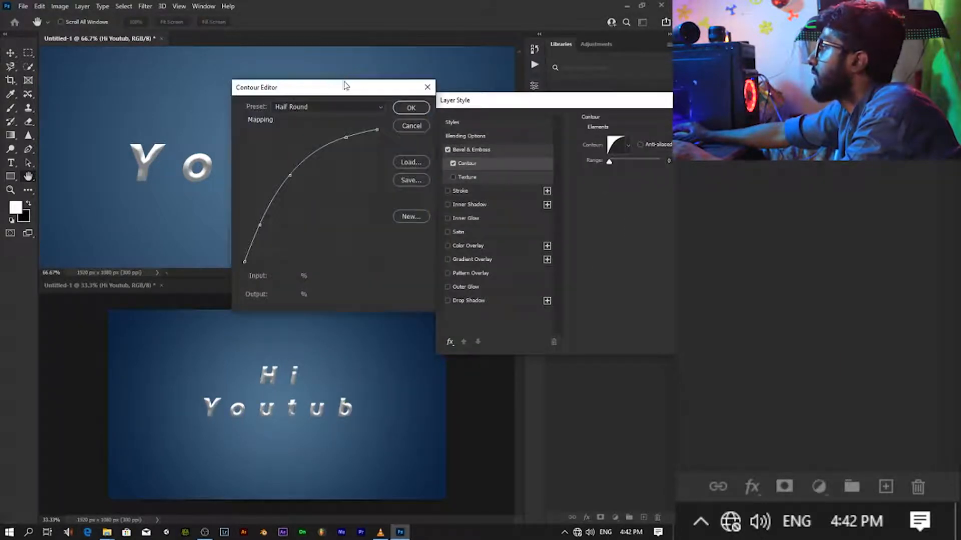
pyautogui.moveTo(344, 86); pyautogui.dragTo(485, 190)
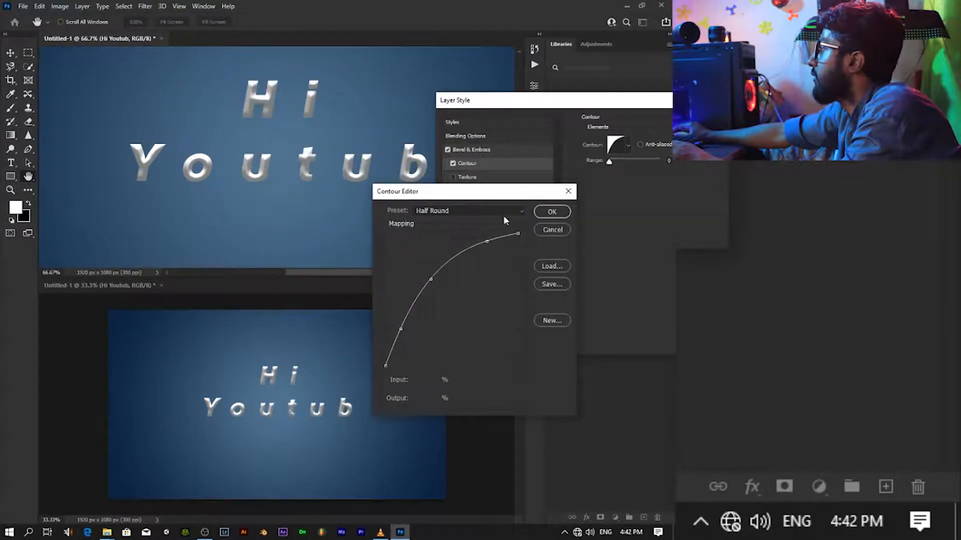
pyautogui.click(550, 212)
# Step: Try the available contour presets on the bevel, ending with the S-curve preset, sixth in the first row
pyautogui.click(627, 145)
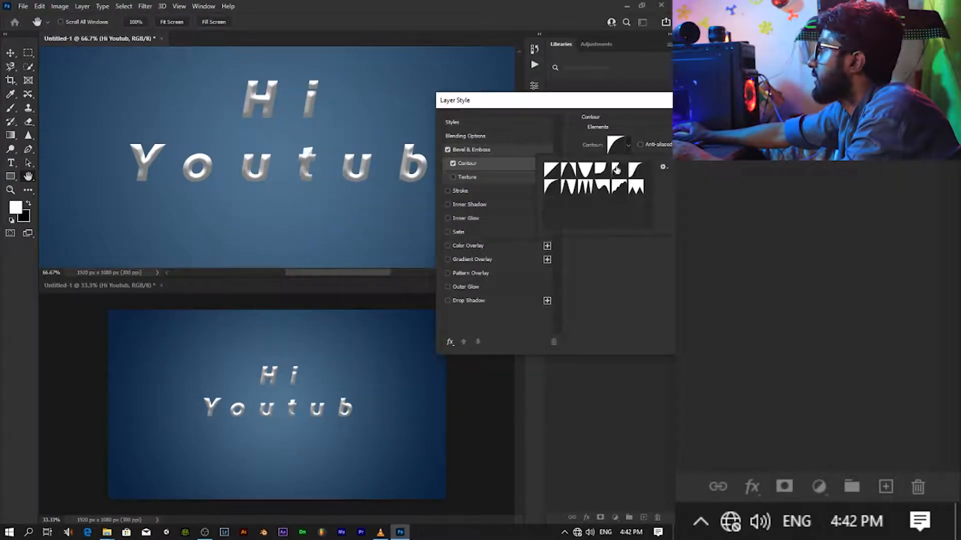
pyautogui.click(604, 173)
pyautogui.click(617, 172)
pyautogui.click(633, 174)
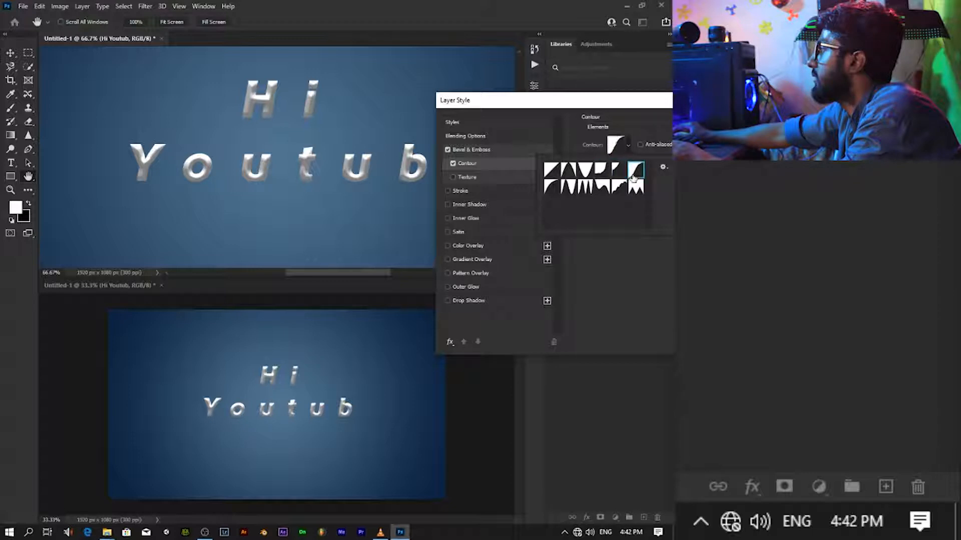
pyautogui.click(636, 188)
pyautogui.click(619, 188)
pyautogui.click(602, 188)
pyautogui.click(585, 188)
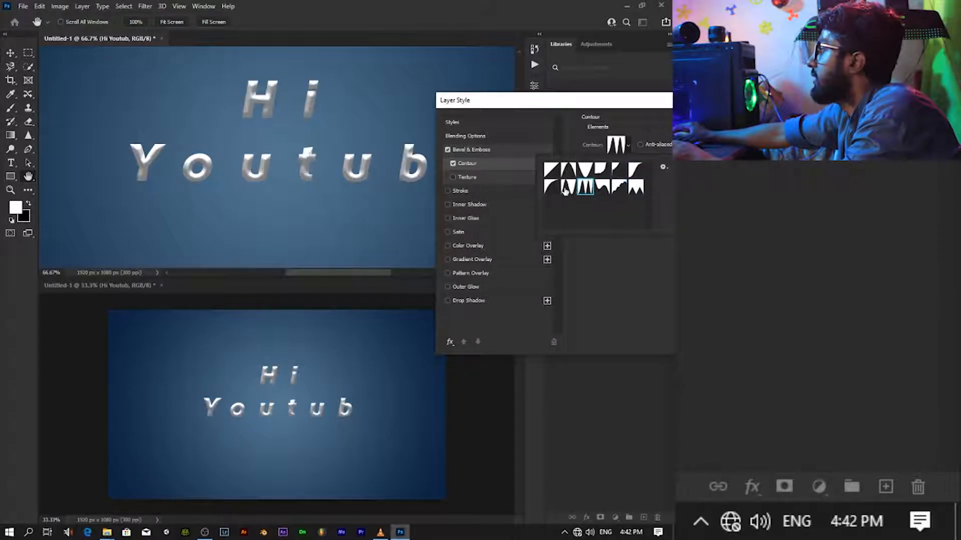
pyautogui.click(548, 191)
pyautogui.click(549, 176)
pyautogui.click(561, 174)
pyautogui.click(588, 173)
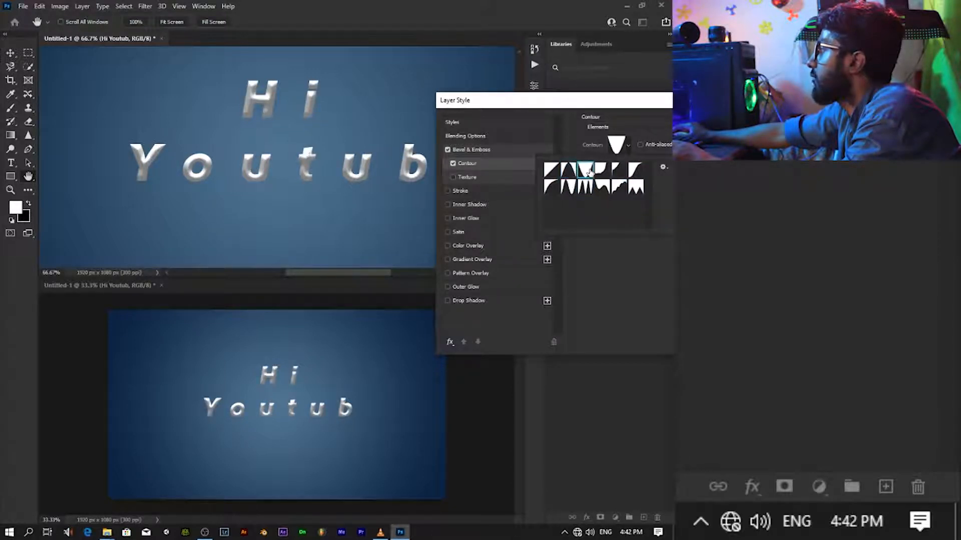
pyautogui.click(616, 172)
pyautogui.click(635, 173)
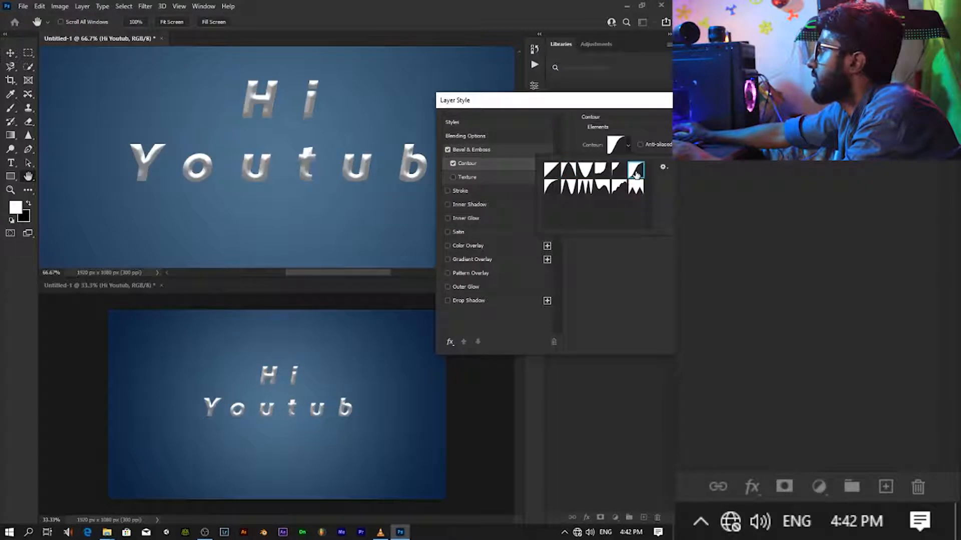
# Step: Try the second-row contour presets on the bevel, choose the first one in that row, and apply the layer style
pyautogui.click(636, 188)
pyautogui.click(618, 188)
pyautogui.click(602, 188)
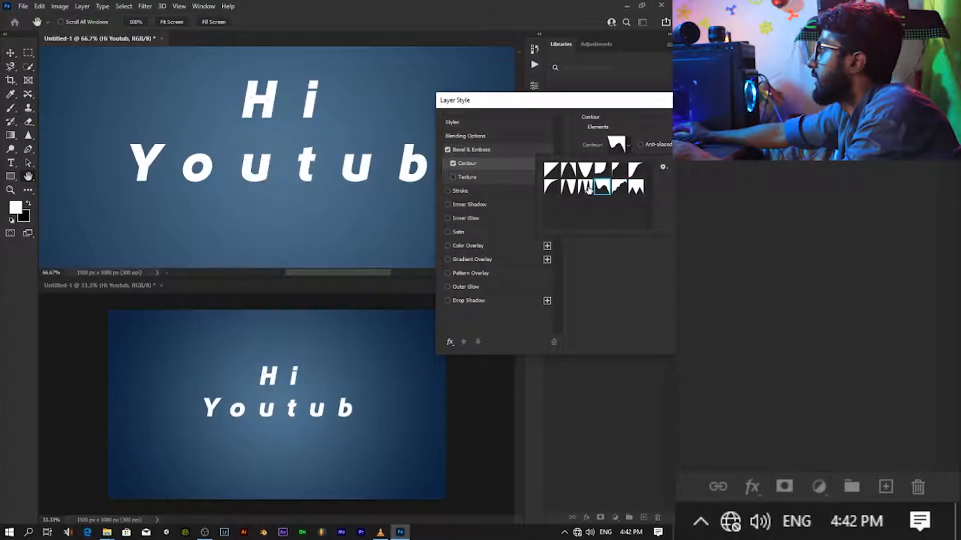
pyautogui.click(583, 188)
pyautogui.click(567, 189)
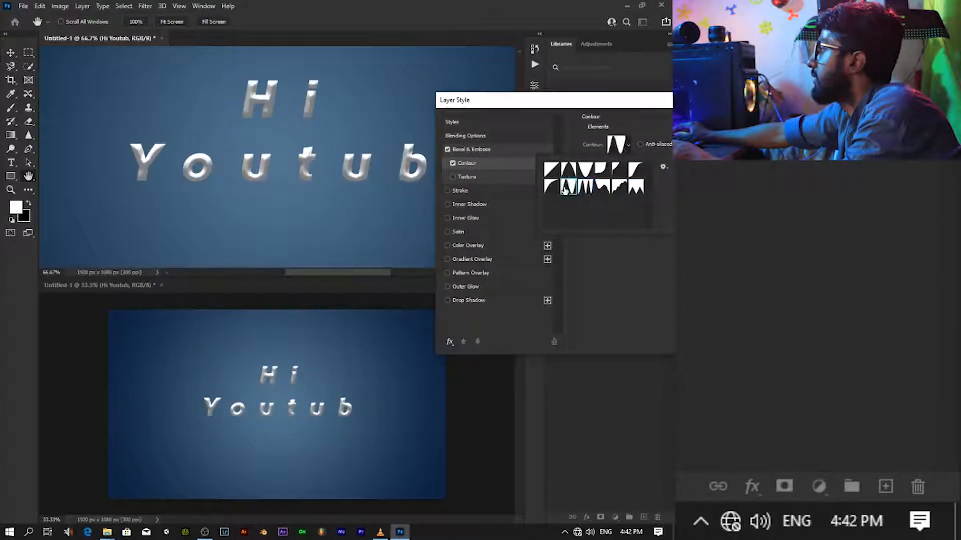
pyautogui.click(549, 188)
pyautogui.moveTo(541, 100); pyautogui.dragTo(291, 133)
pyautogui.click(560, 156)
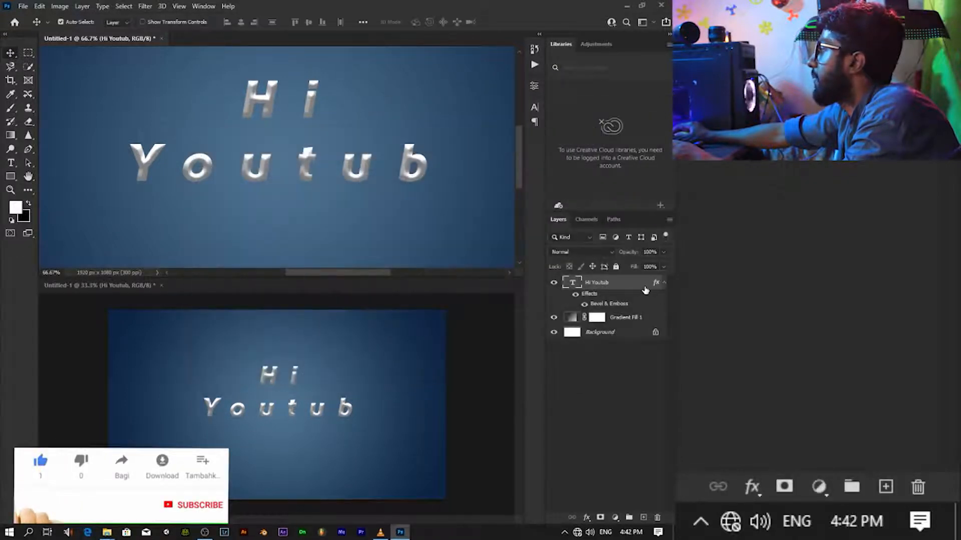
# Step: Add a Drop Shadow to the text layer's style with a 55° angle and 54% opacity
pyautogui.doubleClick(645, 286)
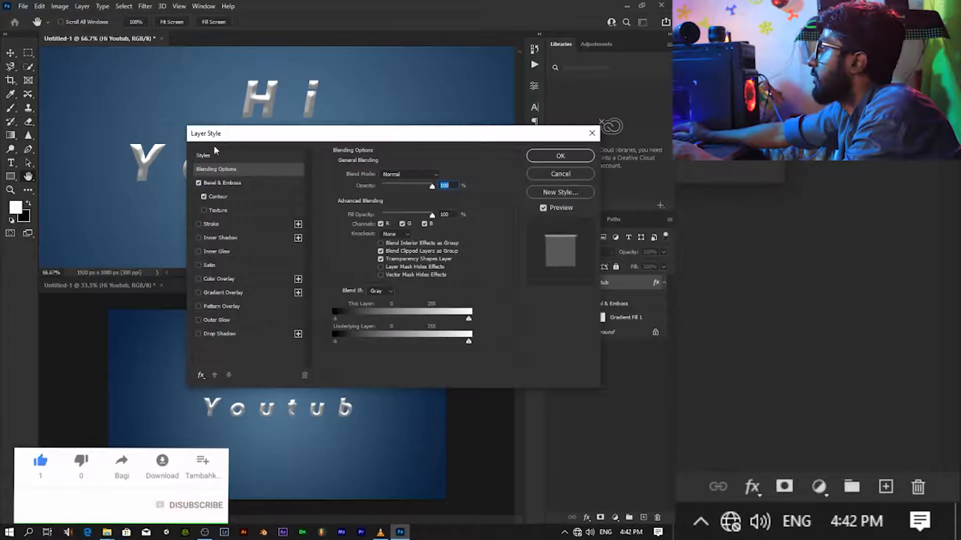
pyautogui.moveTo(222, 134); pyautogui.dragTo(394, 102)
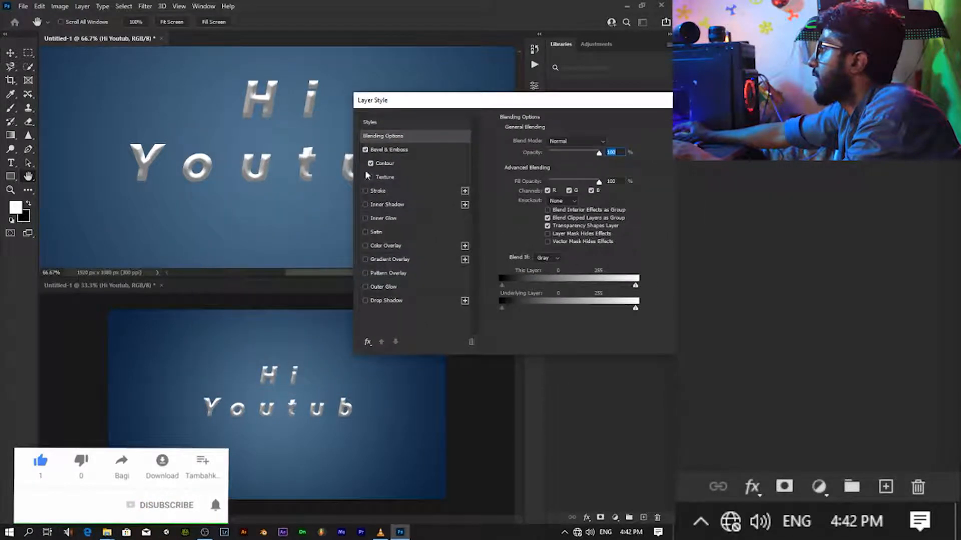
pyautogui.click(368, 300)
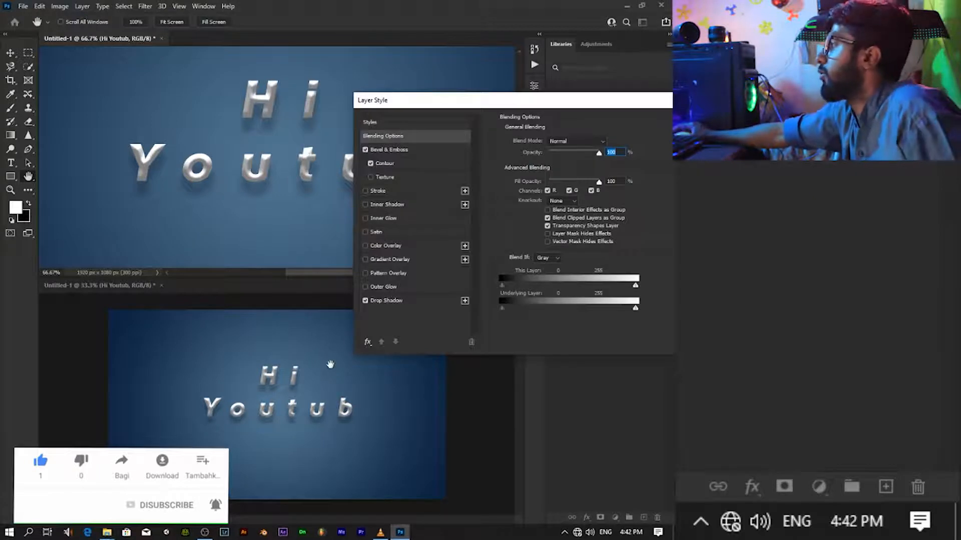
pyautogui.click(383, 300)
pyautogui.moveTo(549, 171); pyautogui.dragTo(552, 169)
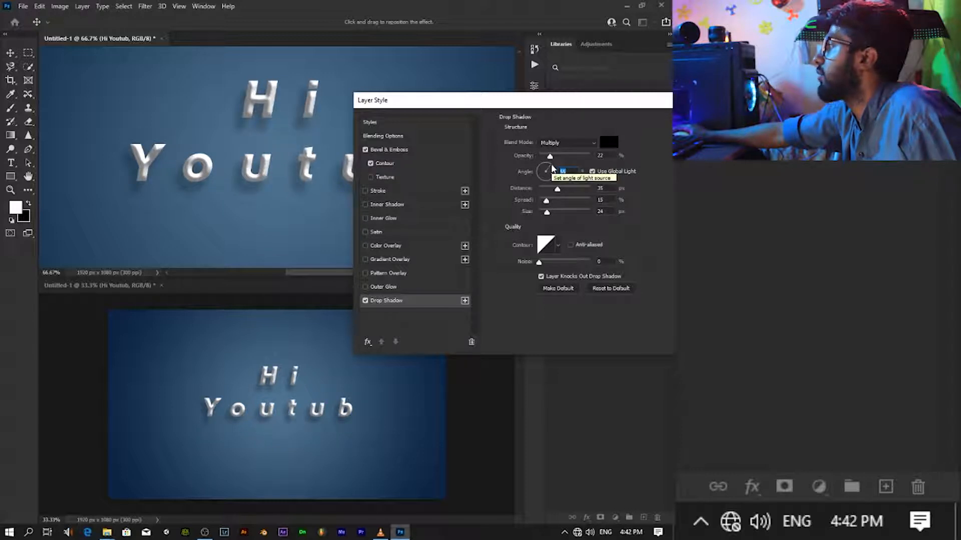
pyautogui.moveTo(551, 157); pyautogui.dragTo(569, 159)
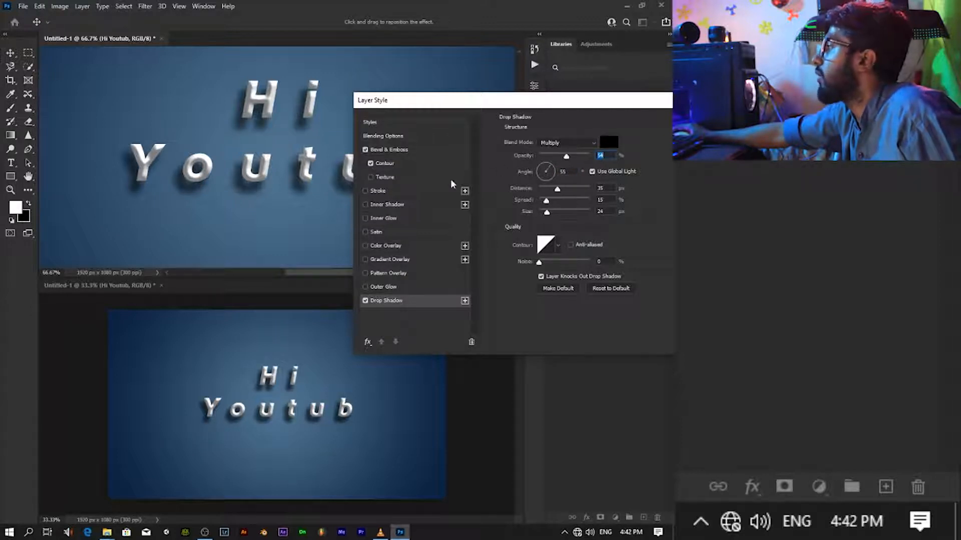
# Step: Preview the Texture option under Bevel & Emboss, switch it off again, and apply the layer style
pyautogui.click(391, 177)
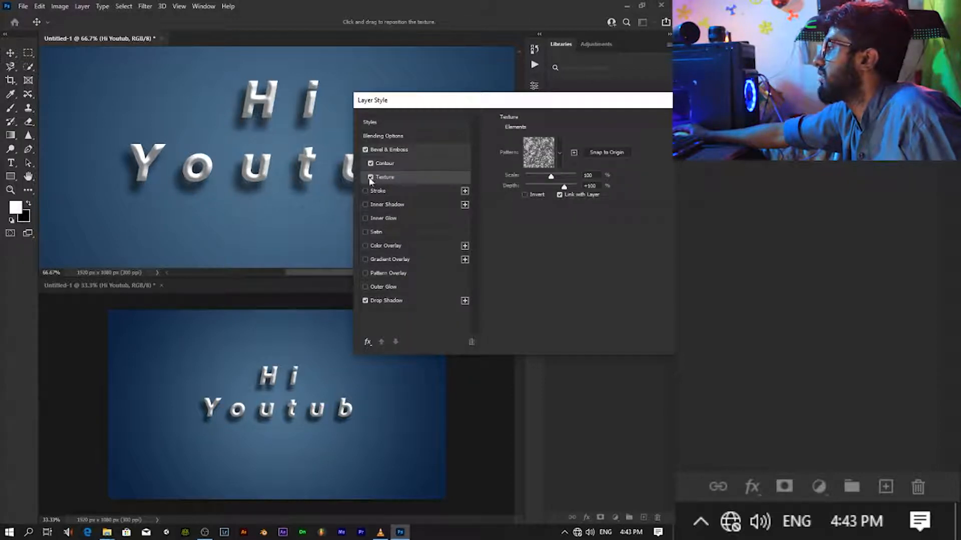
pyautogui.click(371, 177)
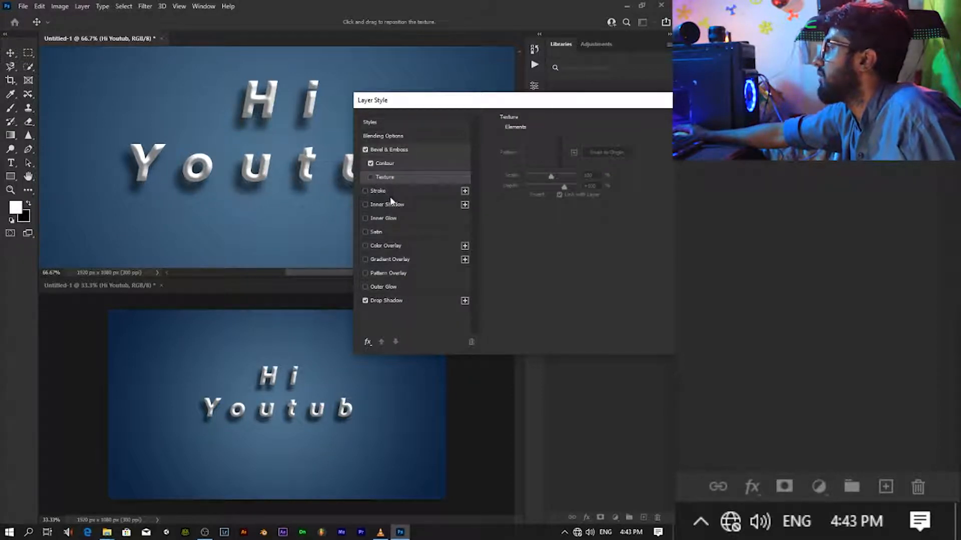
pyautogui.click(521, 151)
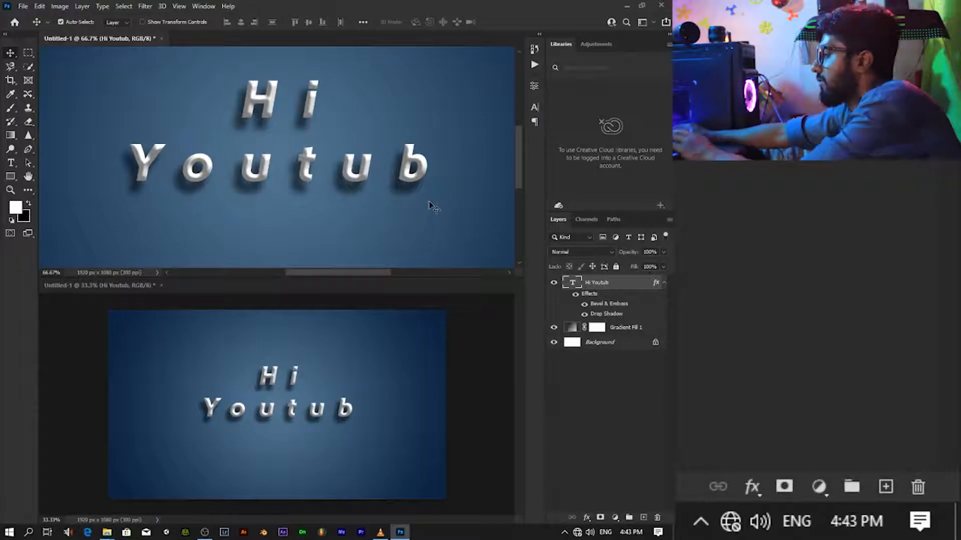
# Step: Consolidate the two tiled document windows into tabs
pyautogui.hotkey('ctrl', '-')
pyautogui.hotkey('ctrl', '-')
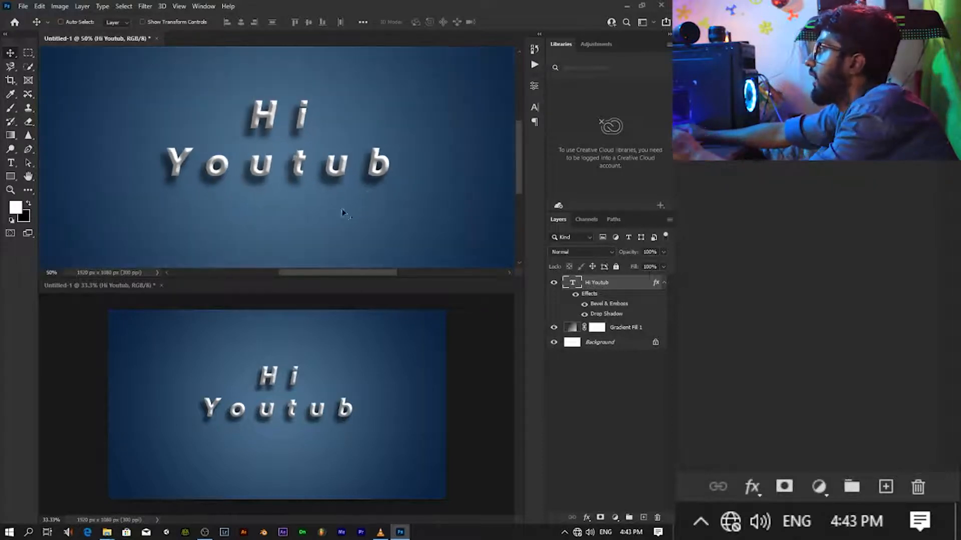
pyautogui.click(201, 6)
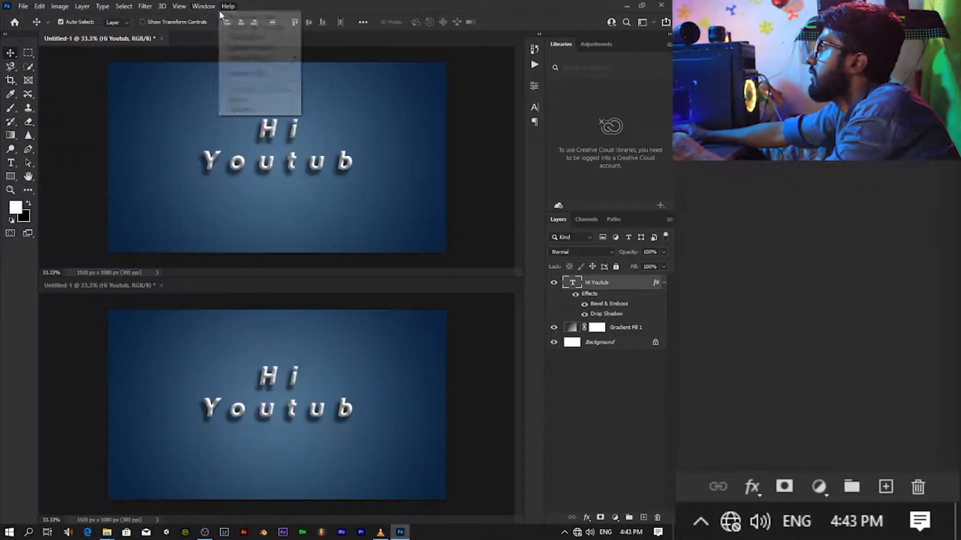
pyautogui.click(199, 7)
pyautogui.click(200, 7)
pyautogui.moveTo(205, 17)
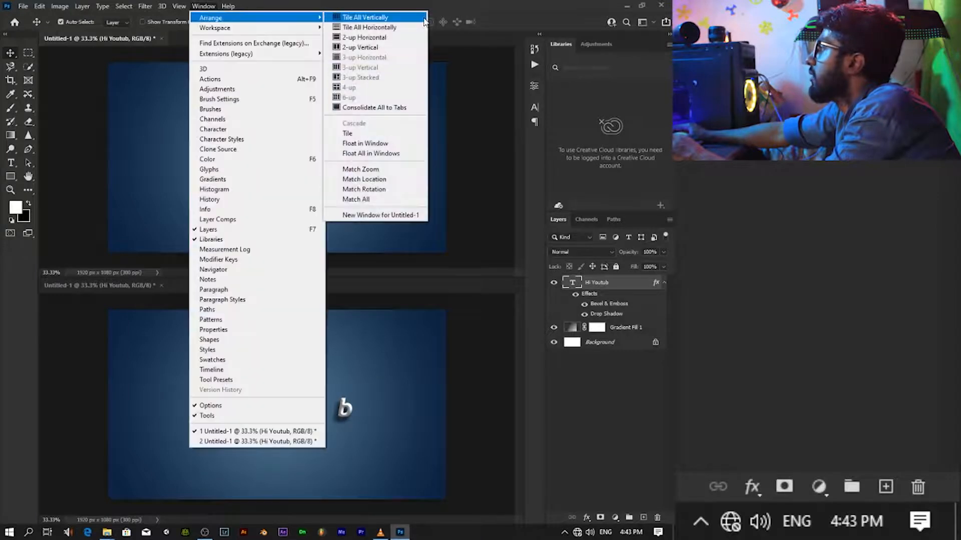
pyautogui.click(382, 108)
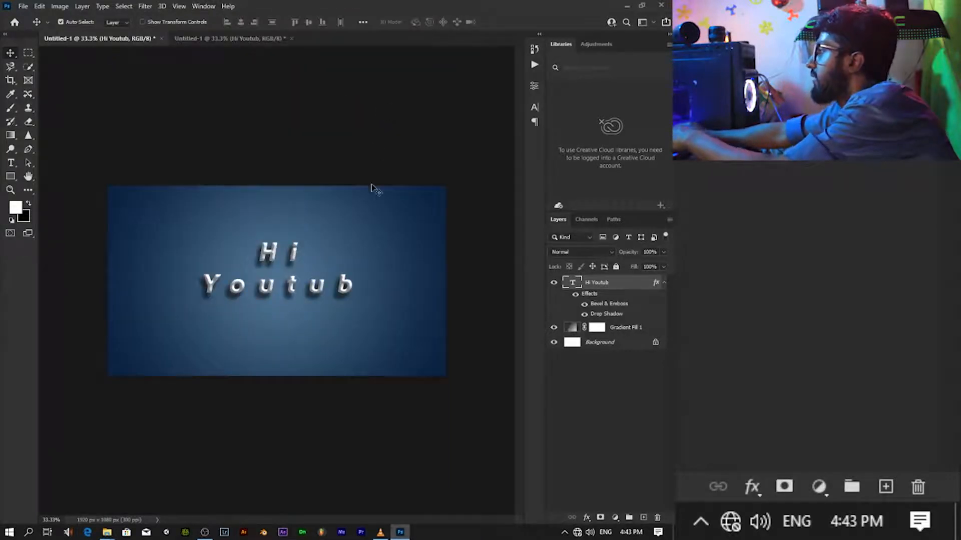
# Step: Compare the text with and without its Bevel & Emboss, Drop Shadow and all effects, and the canvas without the text layer
pyautogui.hotkey('ctrl', '+')
pyautogui.hotkey('ctrl', '+')
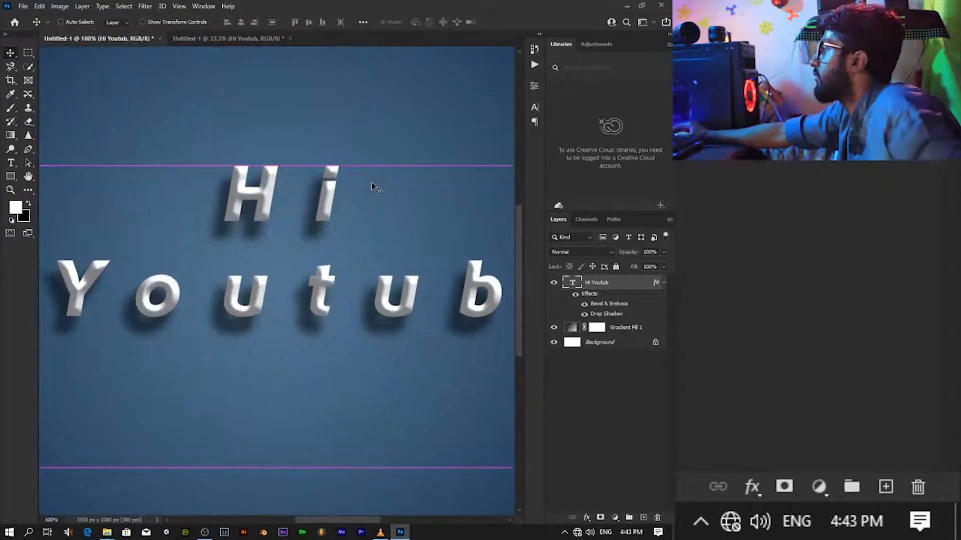
pyautogui.hotkey('ctrl', '0')
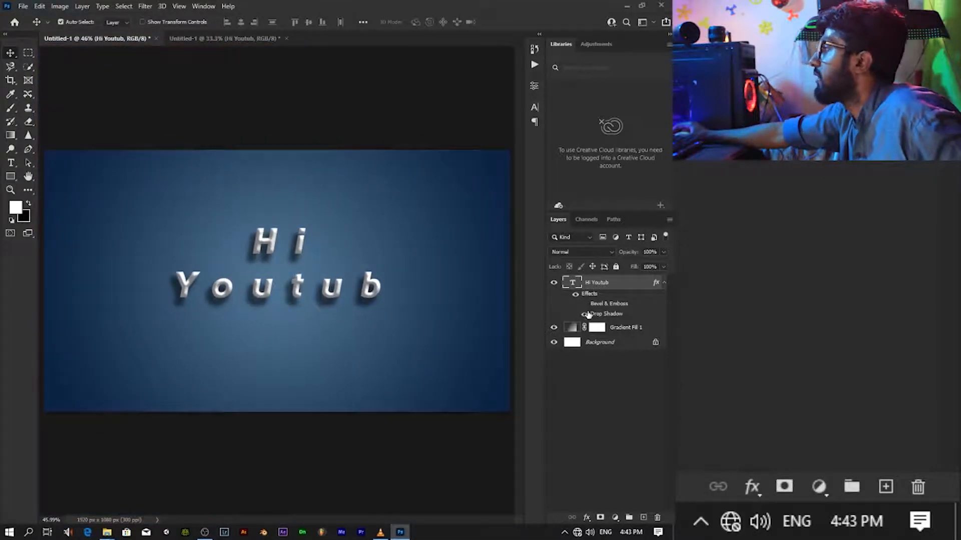
pyautogui.click(584, 314)
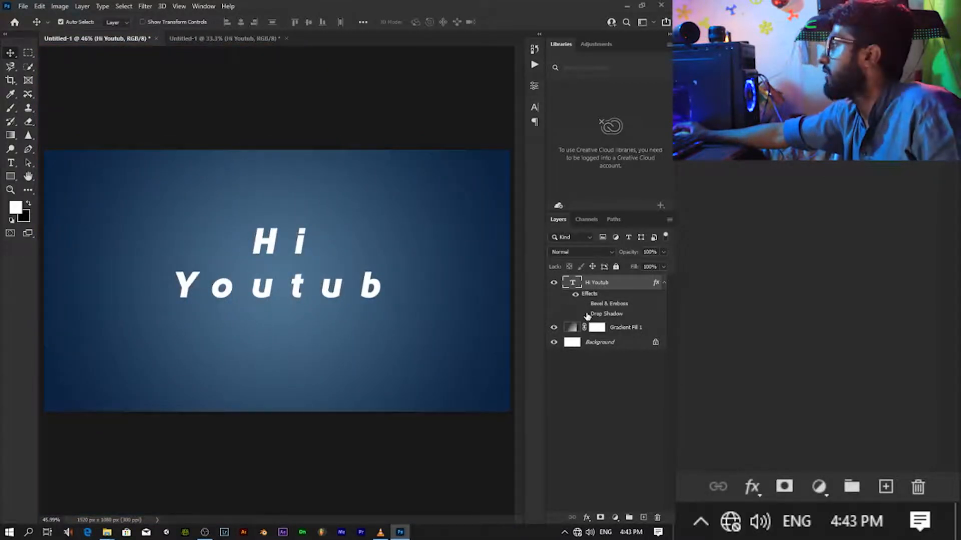
pyautogui.click(584, 313)
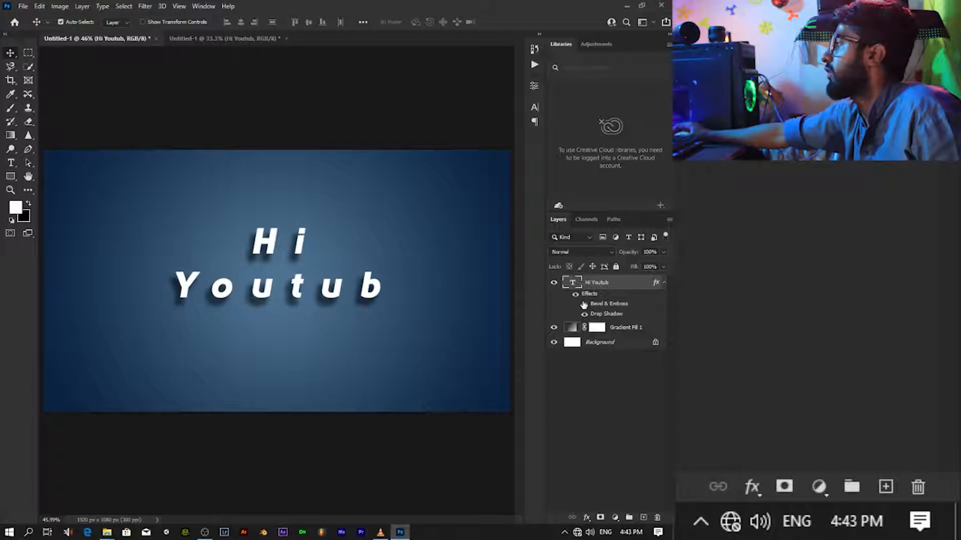
pyautogui.click(584, 304)
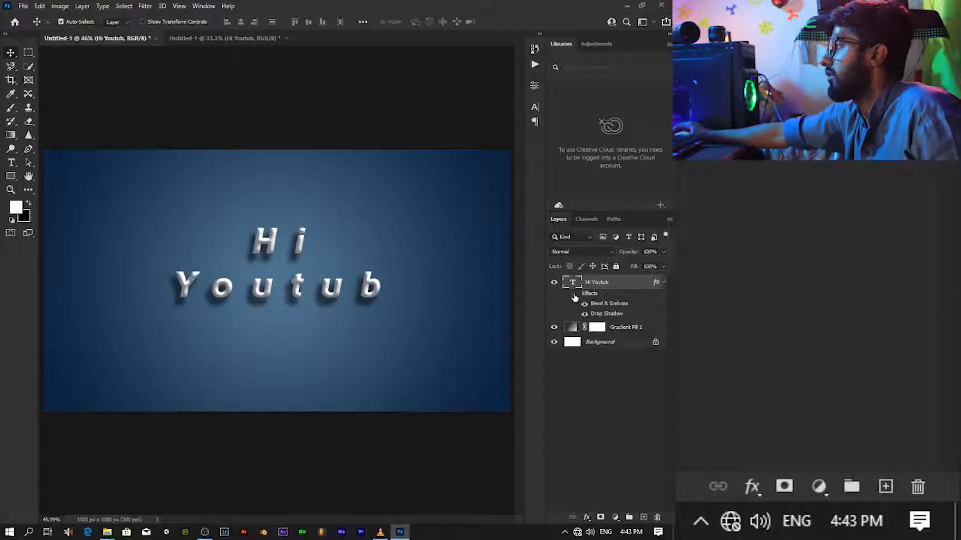
pyautogui.click(574, 296)
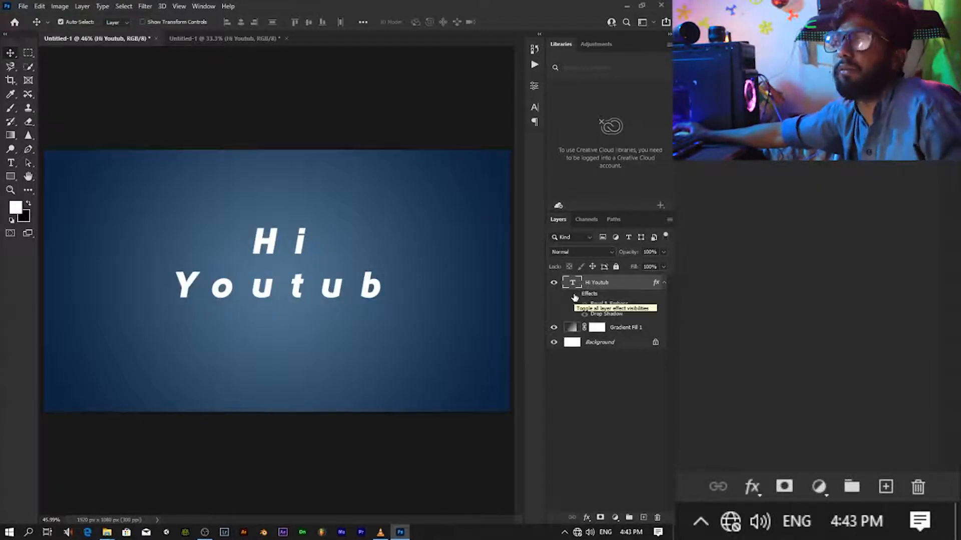
pyautogui.click(574, 294)
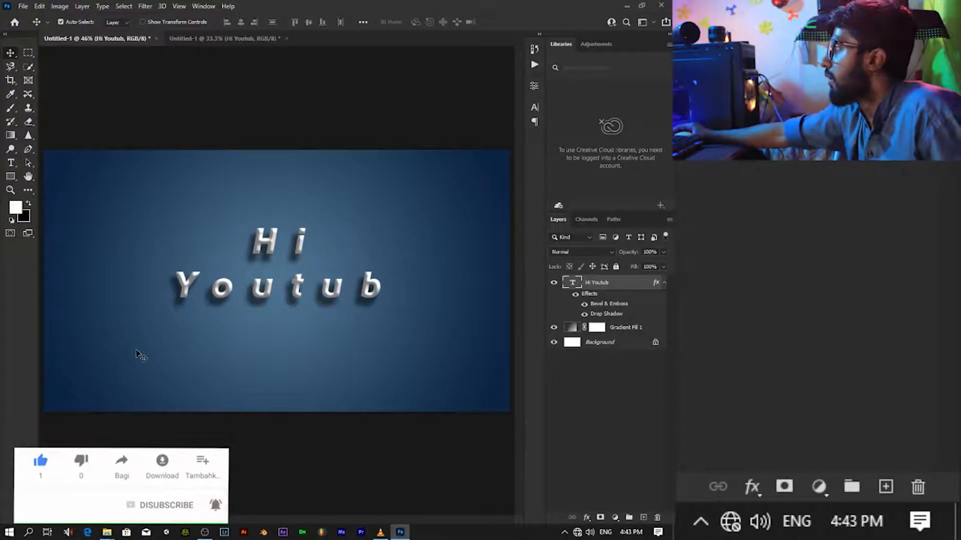
pyautogui.click(554, 283)
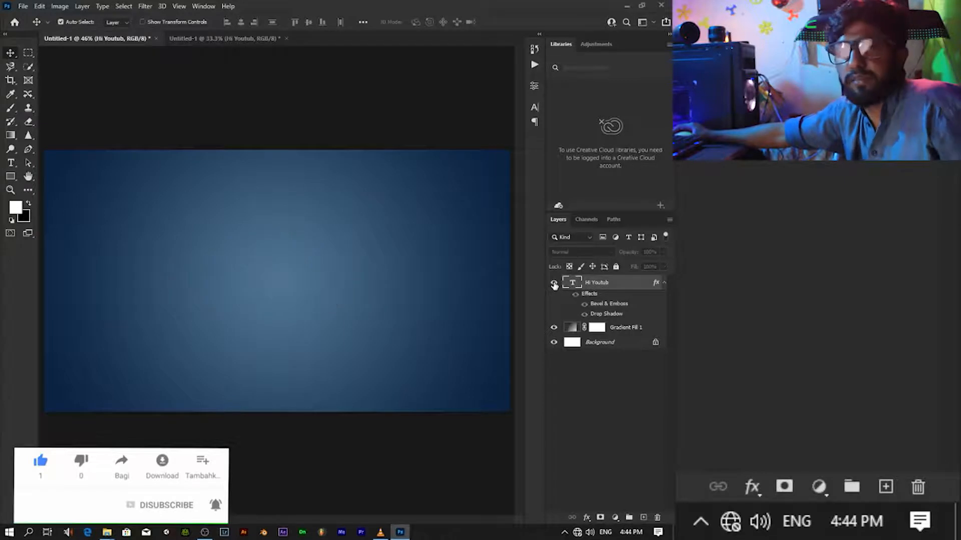
pyautogui.click(554, 283)
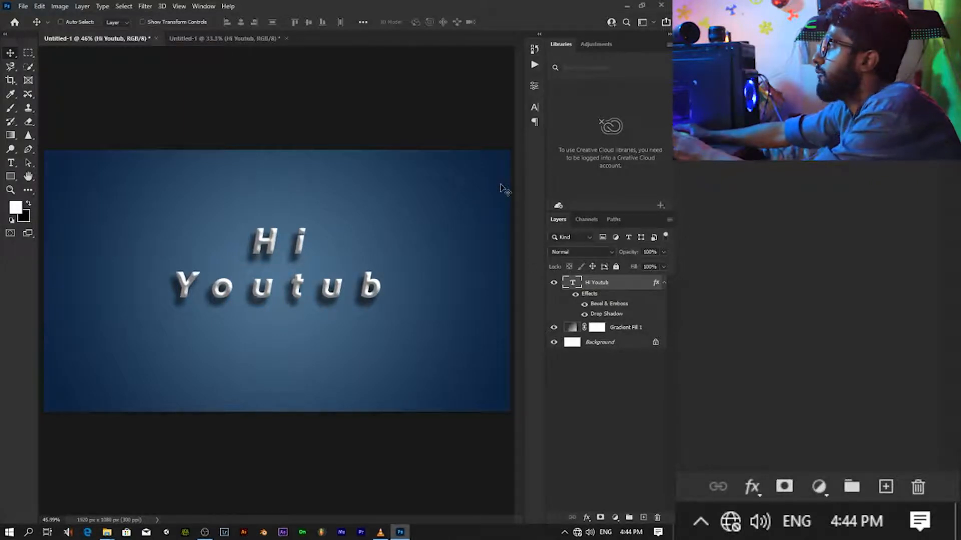
# Step: Create a new 1920 x 1080 px document at 300 ppi and add a gradient fill layer using the Gray_14 preset
pyautogui.hotkey('ctrl', 'n')
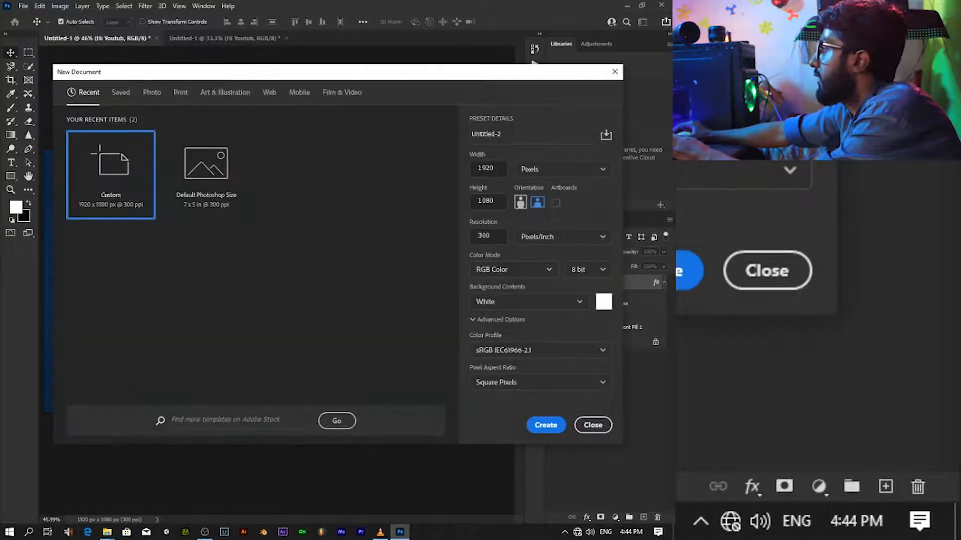
pyautogui.click(544, 424)
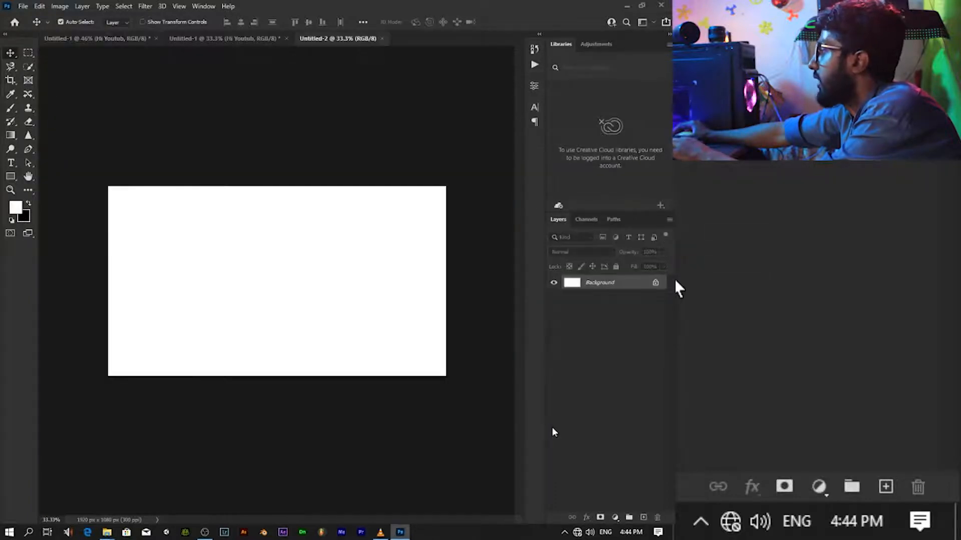
pyautogui.click(615, 518)
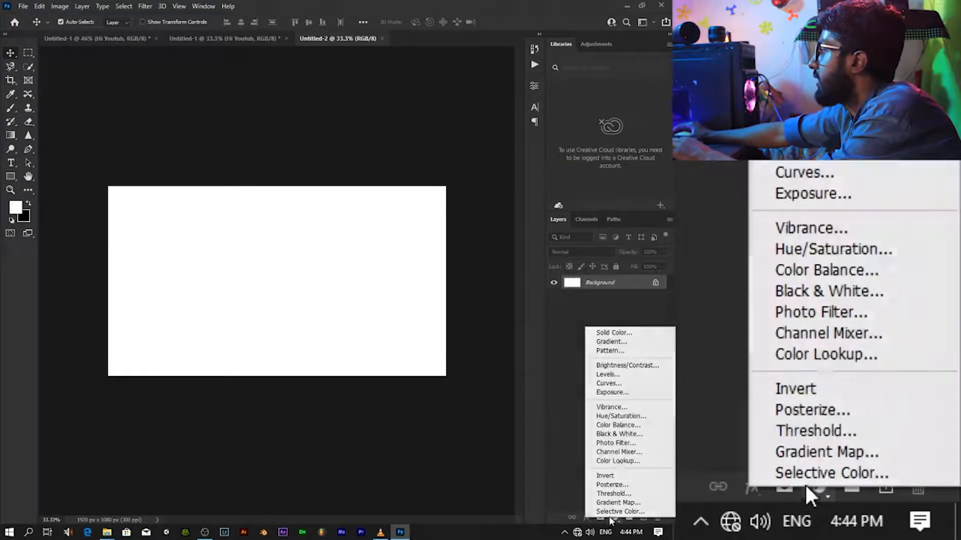
pyautogui.click(611, 342)
pyautogui.click(510, 159)
pyautogui.scroll(-4, 453, 177)
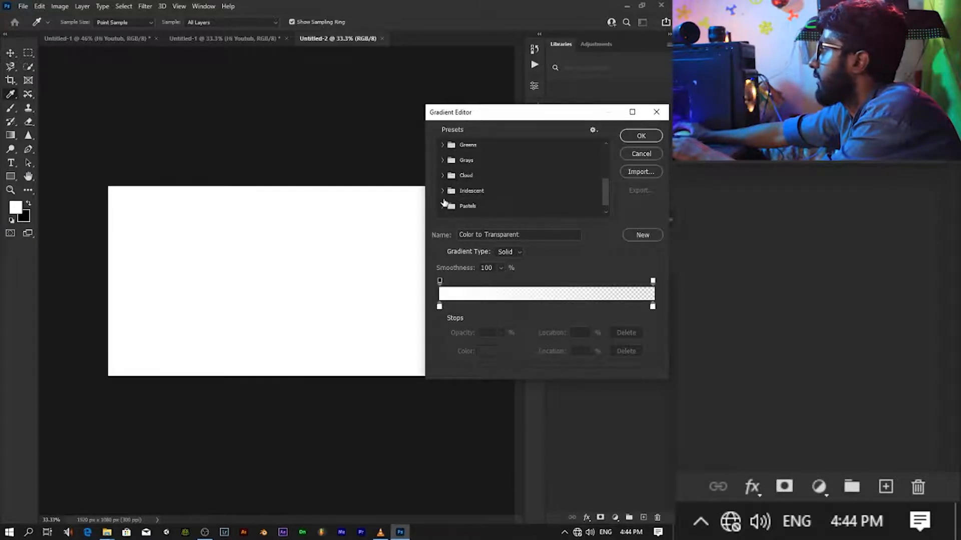
pyautogui.click(450, 160)
pyautogui.scroll(-2, 500, 175)
pyautogui.click(523, 150)
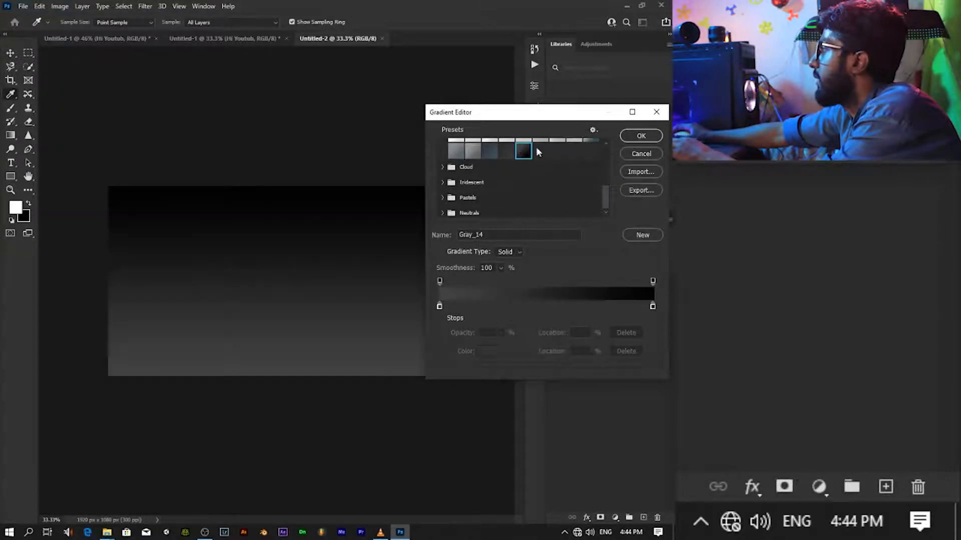
pyautogui.click(647, 136)
# Step: Set the gradient fill's style to Radial and its scale to 385%, leaving Reverse off, and apply it
pyautogui.click(510, 155)
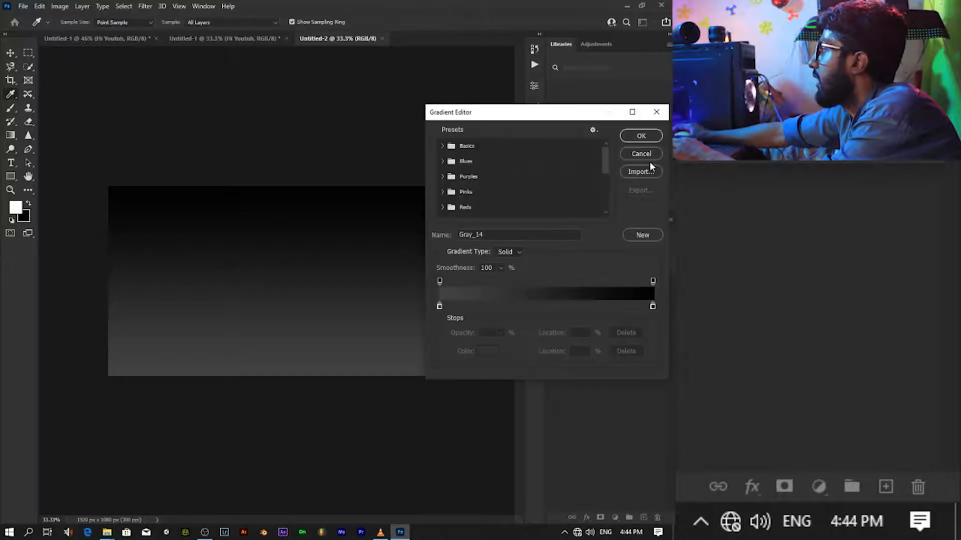
pyautogui.click(647, 155)
pyautogui.click(503, 170)
pyautogui.click(498, 180)
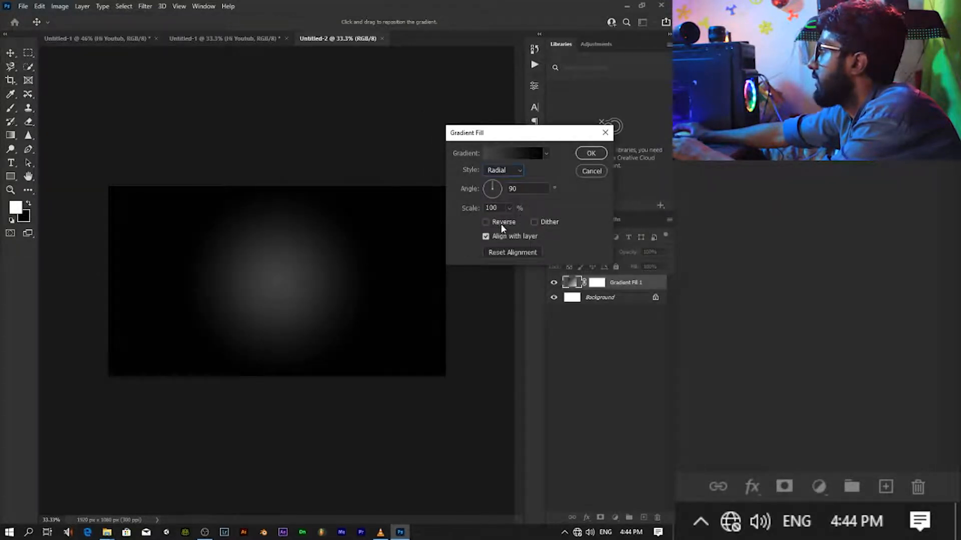
pyautogui.click(485, 221)
pyautogui.click(485, 221)
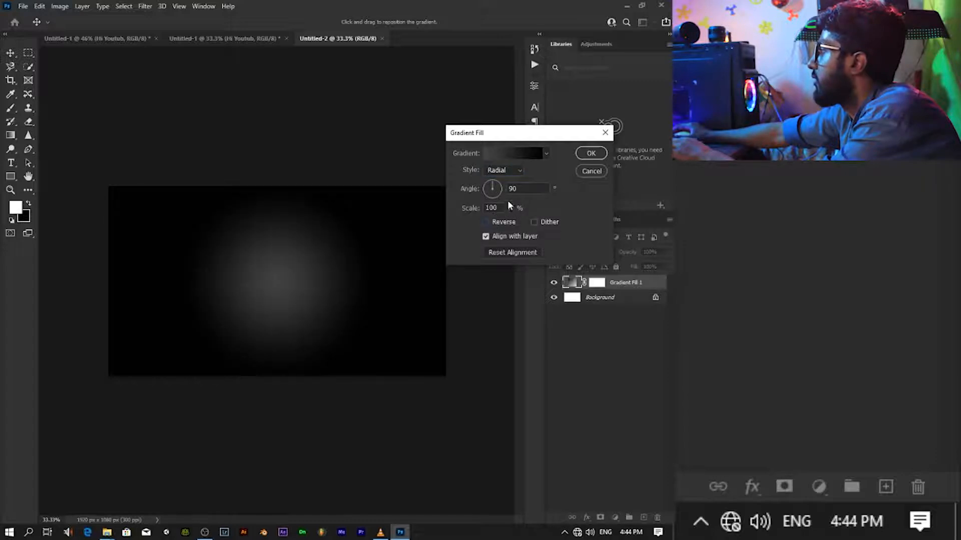
pyautogui.click(508, 208)
pyautogui.moveTo(515, 221); pyautogui.dragTo(523, 222)
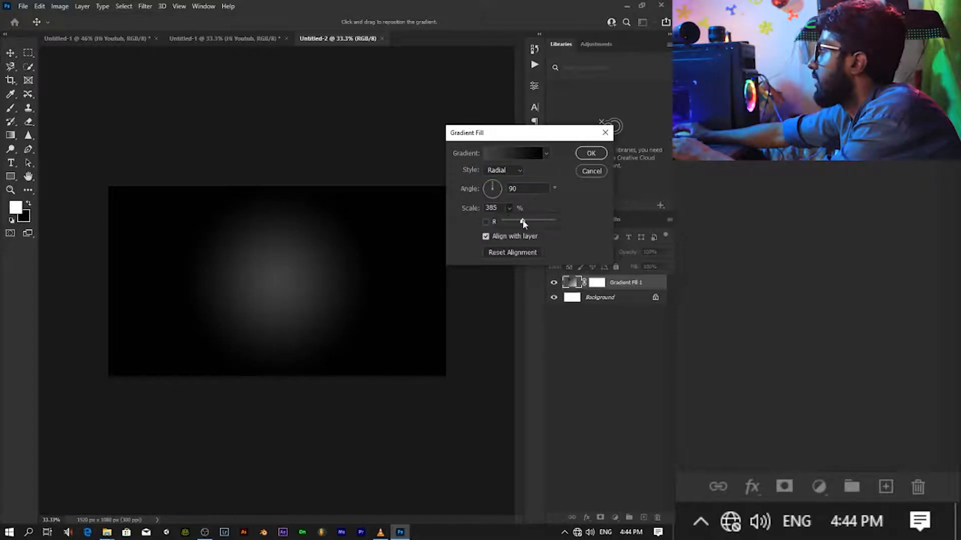
pyautogui.click(591, 152)
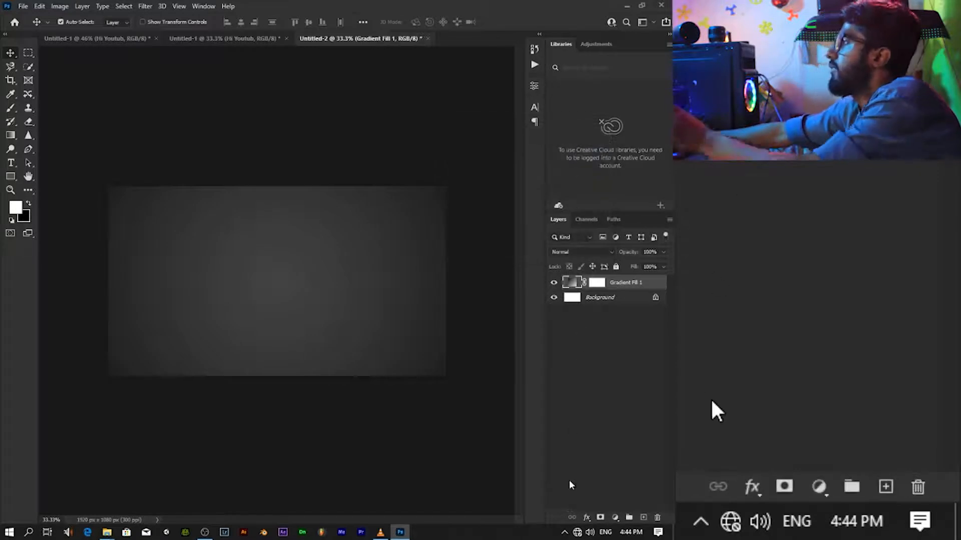
# Step: Add the centred text "copy.360" in a text box across the middle of the canvas and shift it slightly down
pyautogui.press('t')
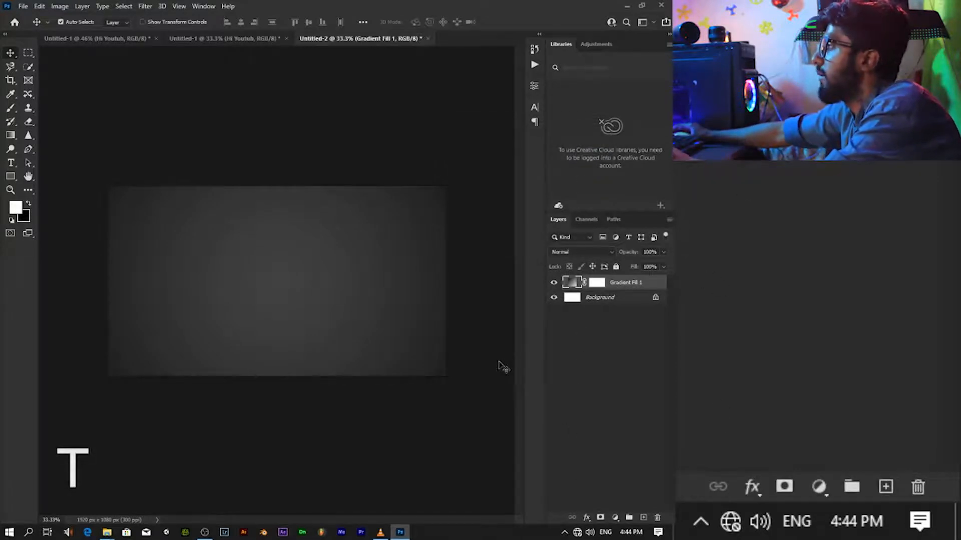
pyautogui.moveTo(133, 238); pyautogui.dragTo(419, 303)
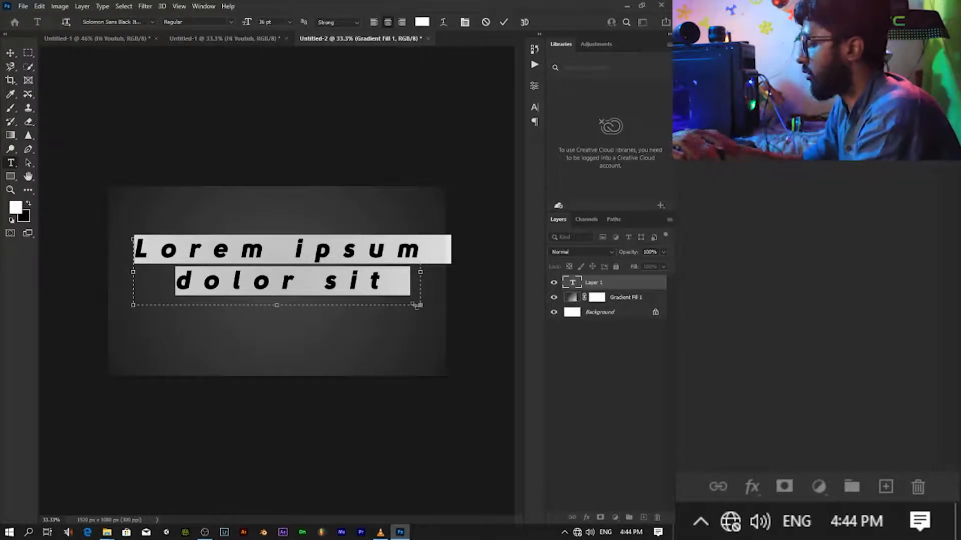
pyautogui.write('coyp')
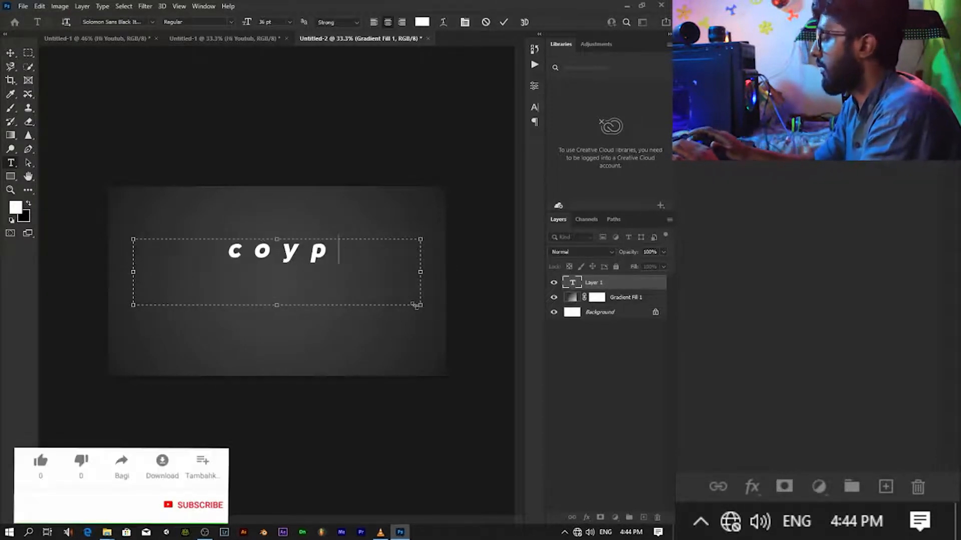
pyautogui.press('BackSpace')
pyautogui.press('BackSpace')
pyautogui.write('py')
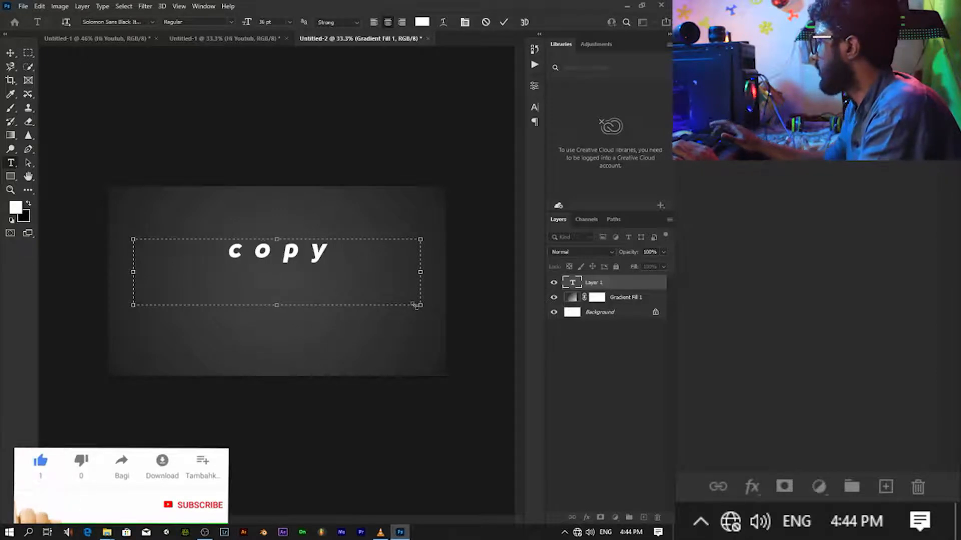
pyautogui.write('.360')
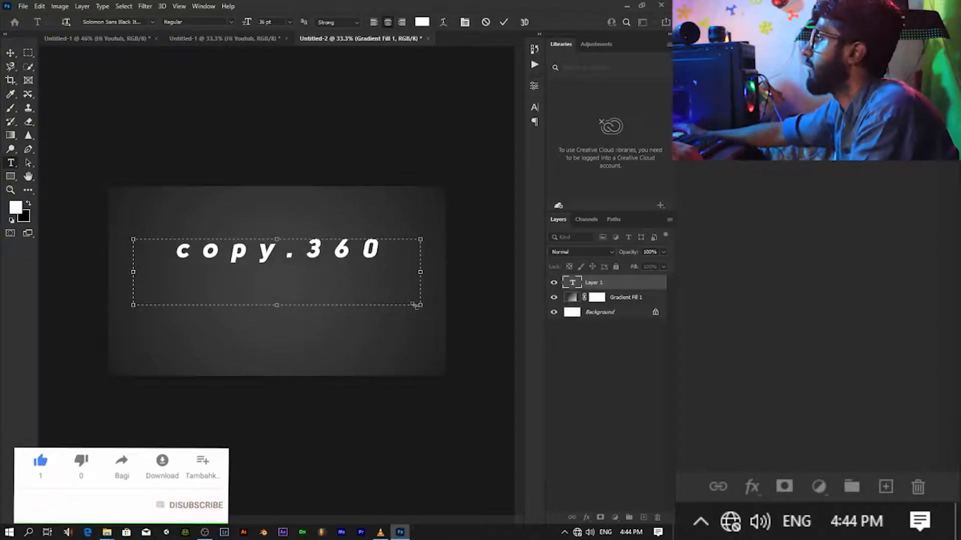
pyautogui.click(11, 54)
pyautogui.moveTo(273, 225); pyautogui.dragTo(269, 235)
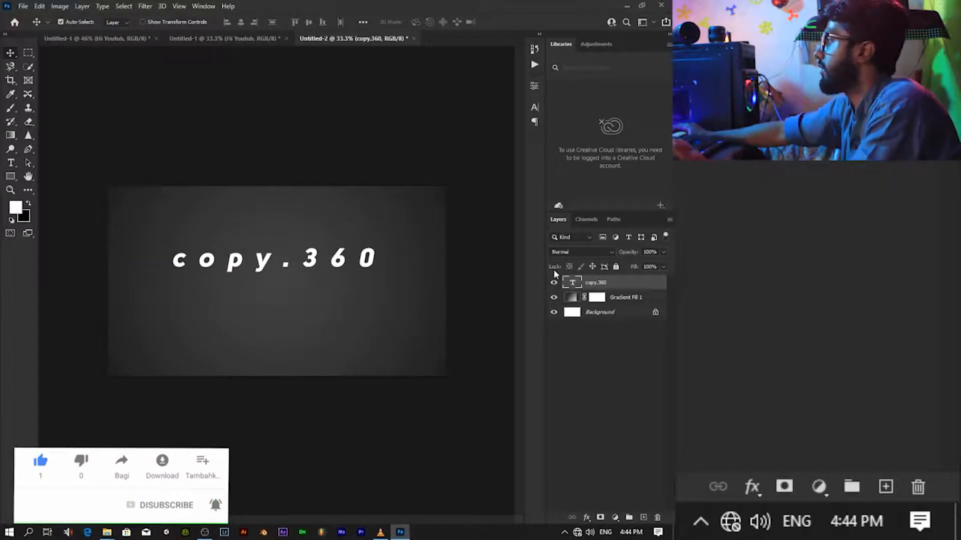
# Step: Set the tracking of the "copy.360" text to 700
pyautogui.hotkey('ctrl', 't')
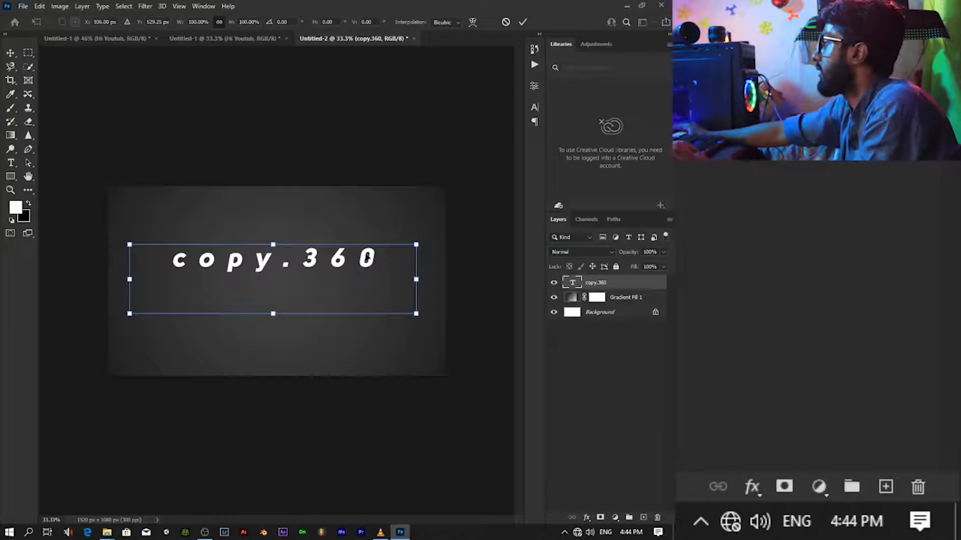
pyautogui.press('Return')
pyautogui.doubleClick(573, 284)
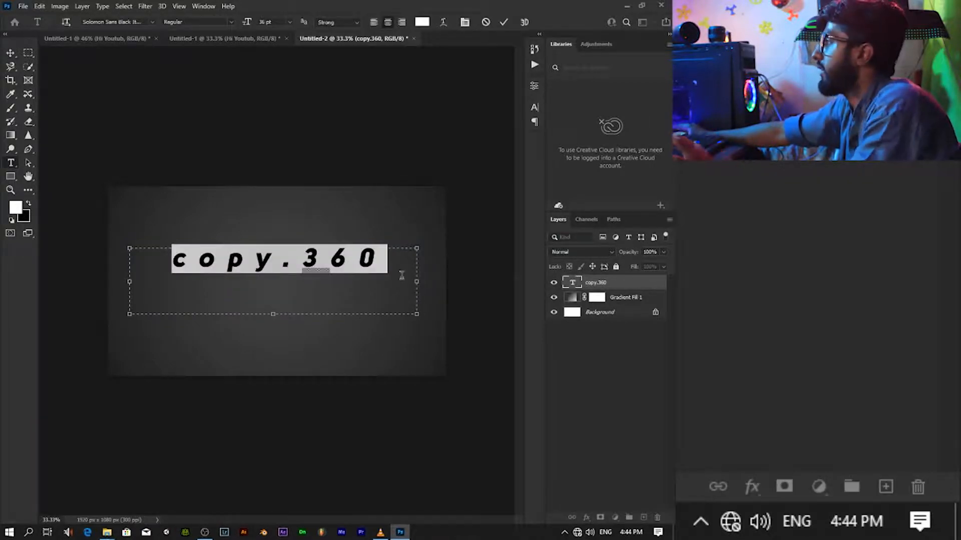
pyautogui.hotkey('ctrl', 't')
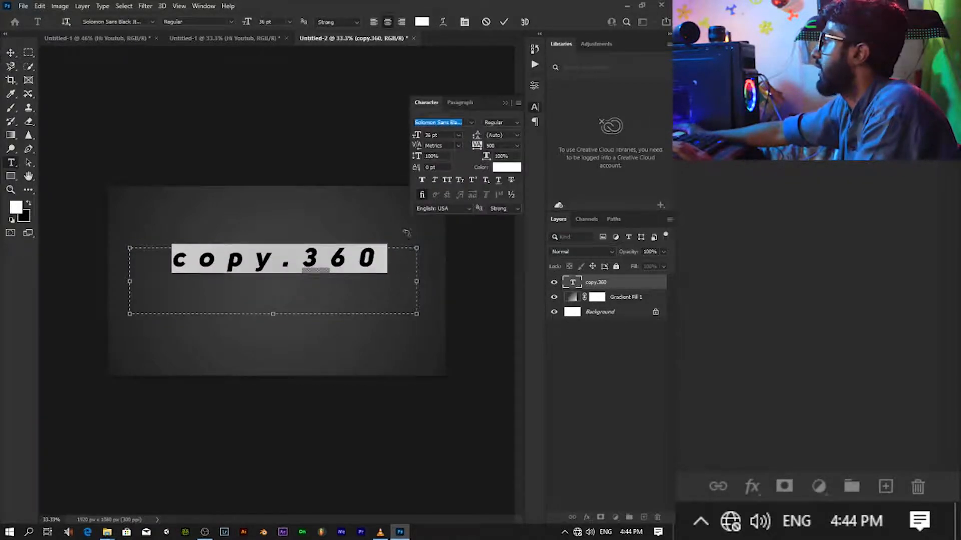
pyautogui.click(516, 146)
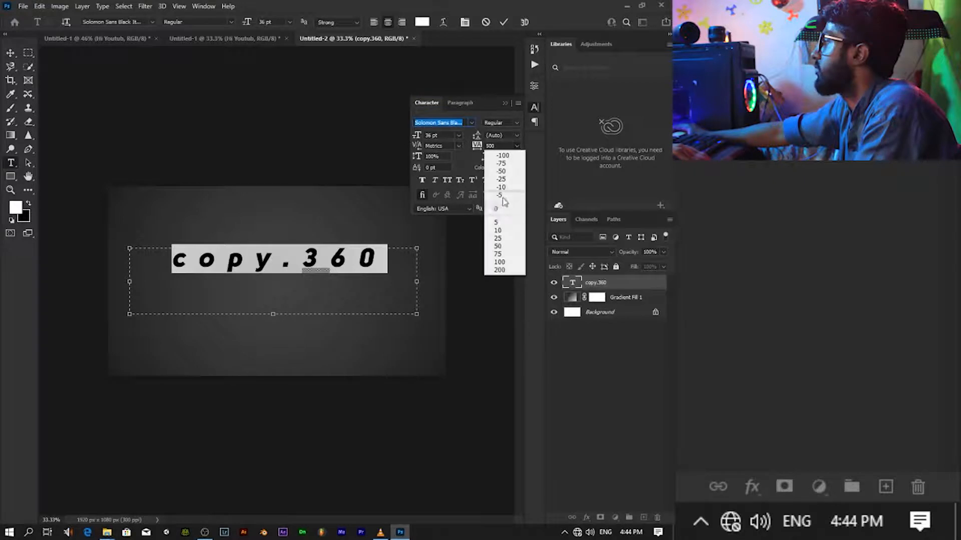
pyautogui.click(498, 146)
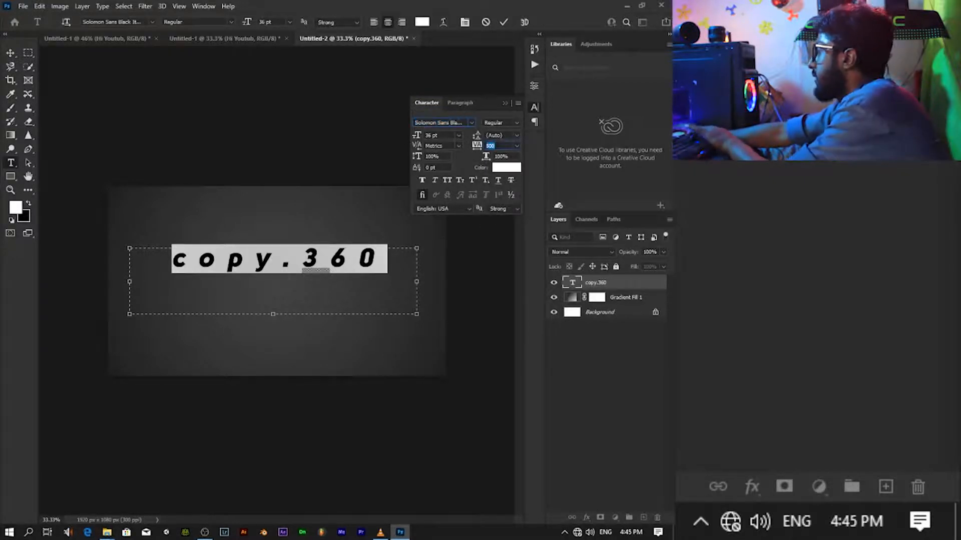
pyautogui.click(479, 145)
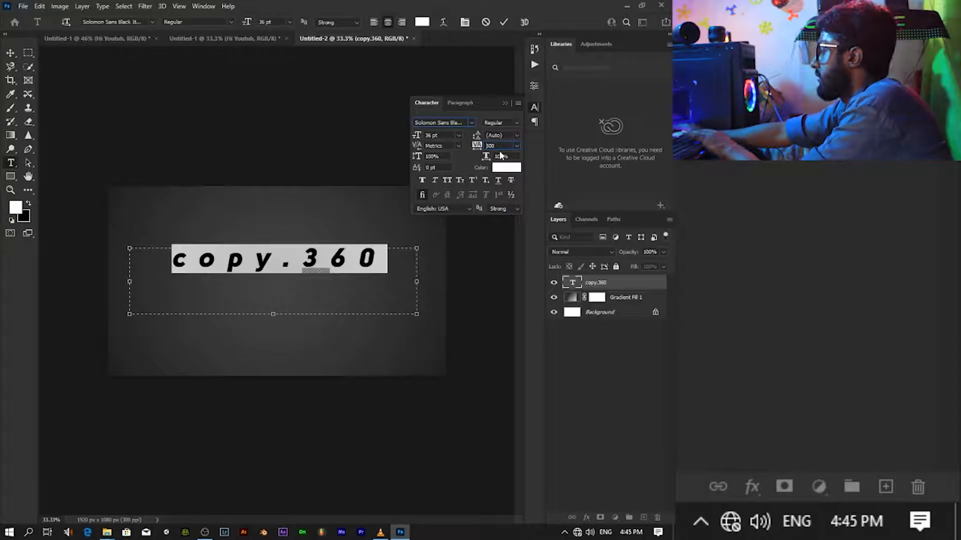
pyautogui.press('Delete')
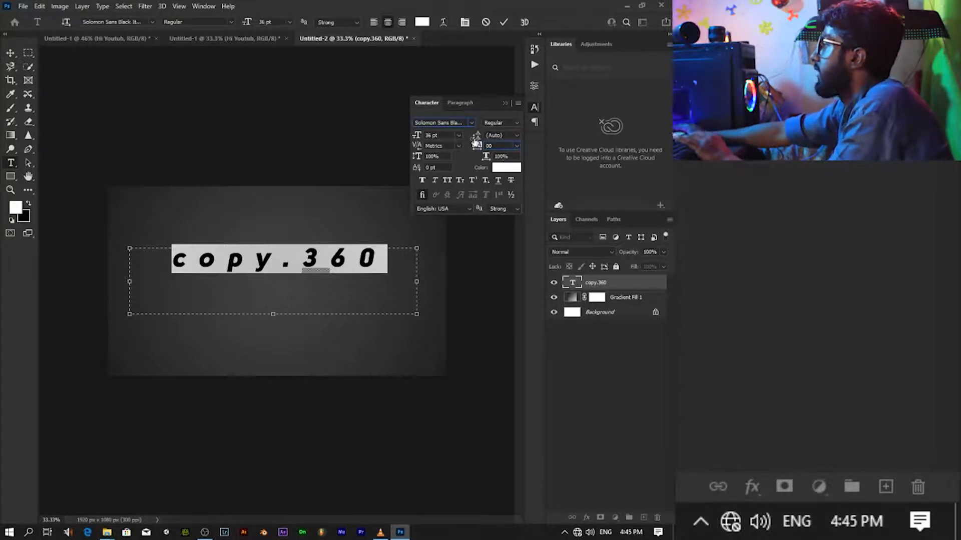
pyautogui.press('Delete')
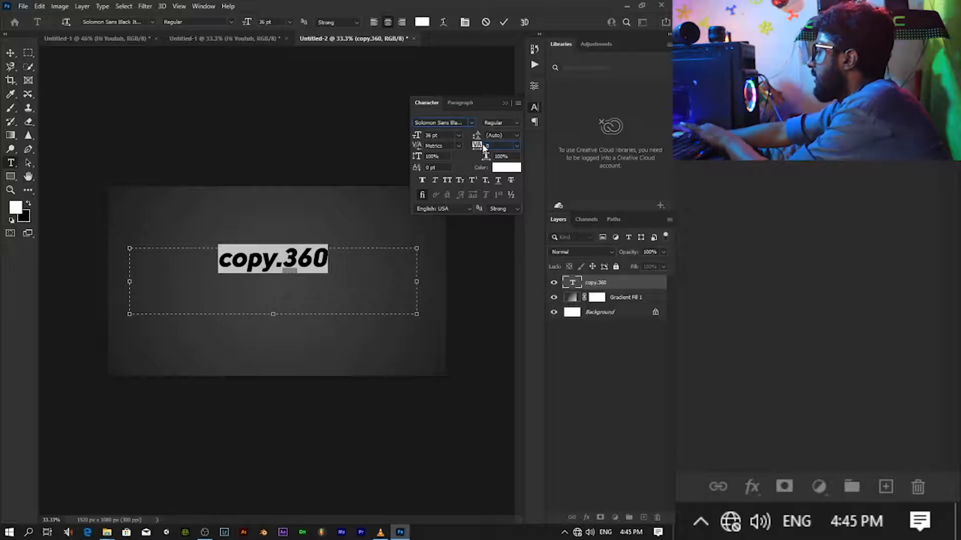
pyautogui.write('-1')
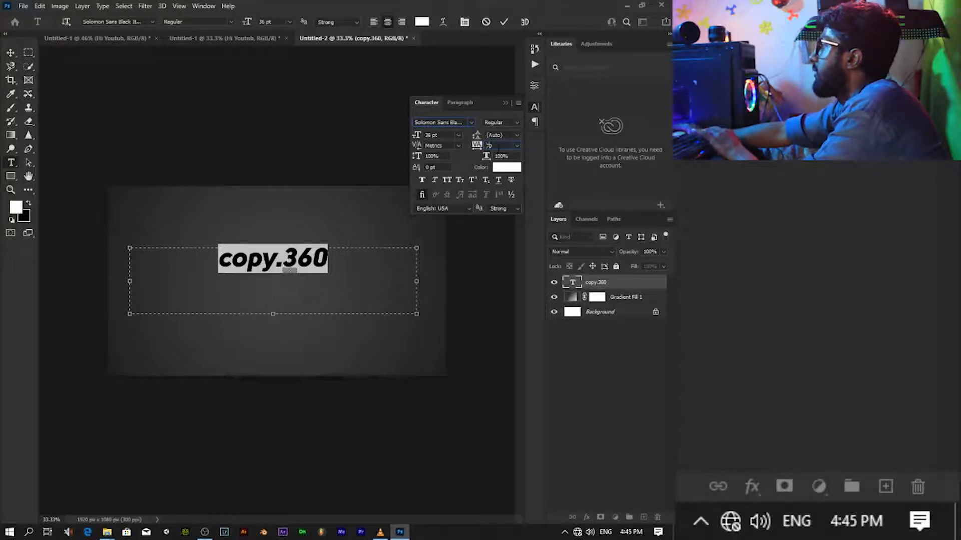
pyautogui.write('00')
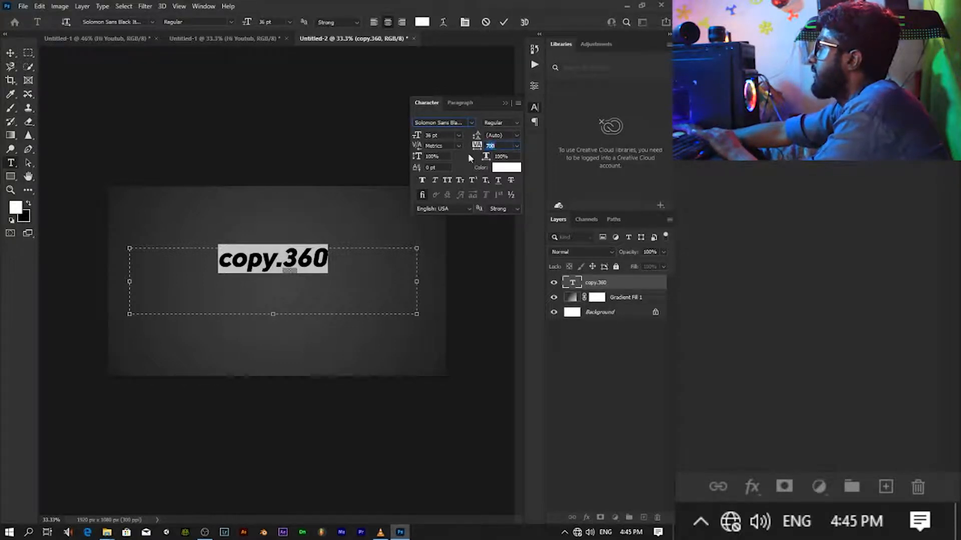
# Step: Choose the Solomon Sans Black Italic font for the text, collapse the character settings and finish the text edit
pyautogui.click(471, 123)
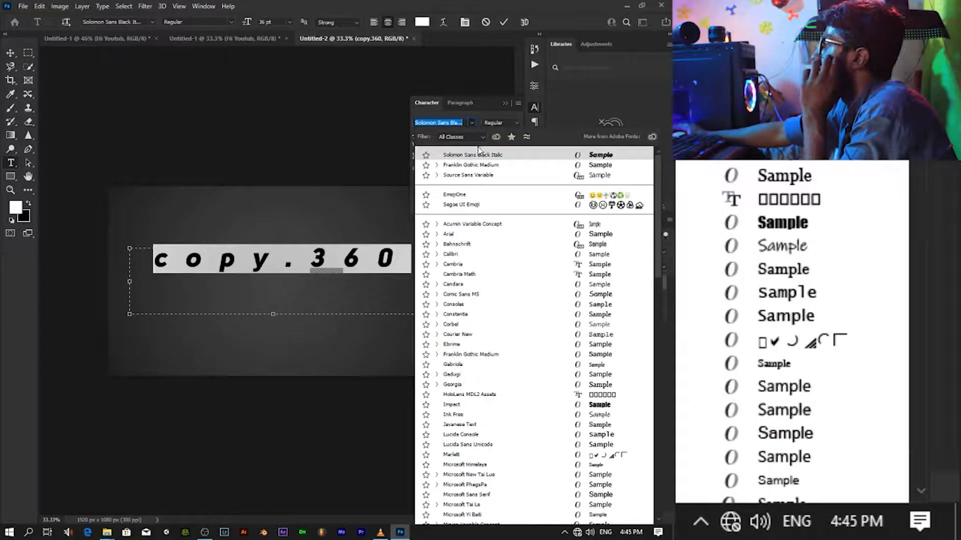
pyautogui.click(502, 160)
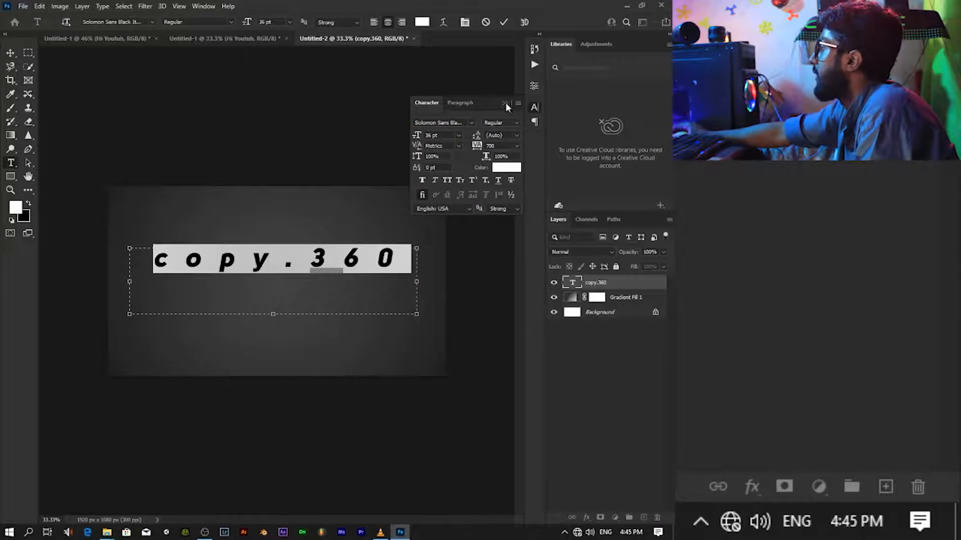
pyautogui.click(506, 102)
pyautogui.click(611, 354)
pyautogui.press('v')
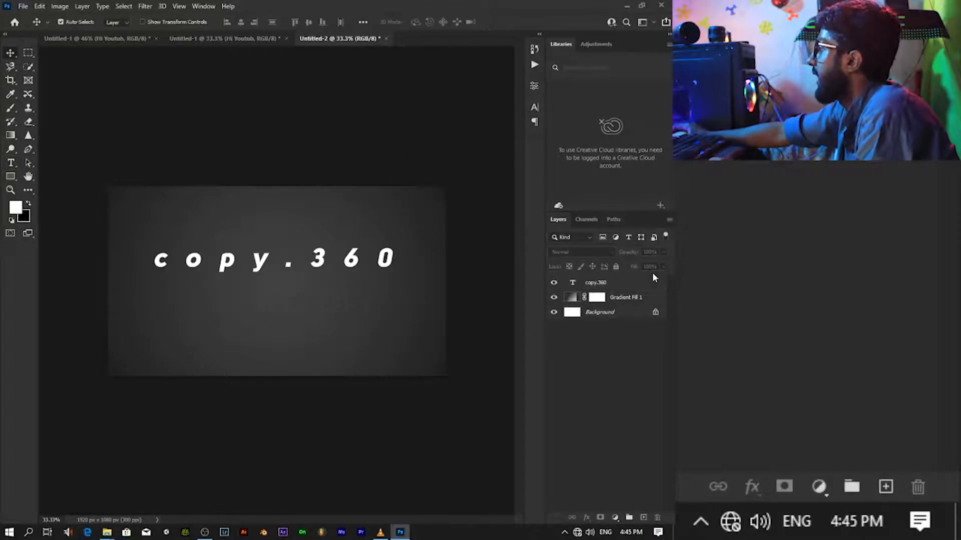
# Step: Enable the Drop Shadow and Outer Glow effects in the "copy.360" layer's style, keeping the text in view
pyautogui.doubleClick(660, 289)
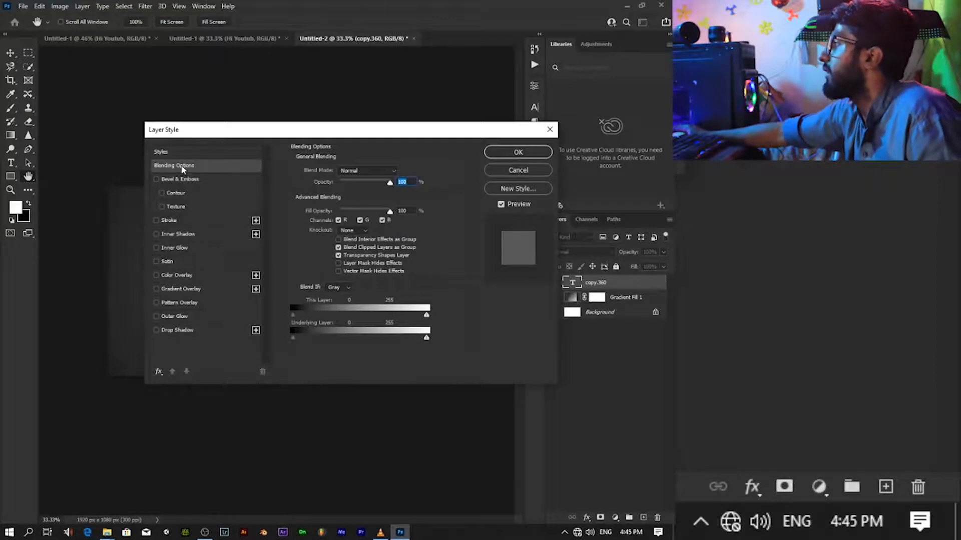
pyautogui.moveTo(183, 137); pyautogui.dragTo(415, 59)
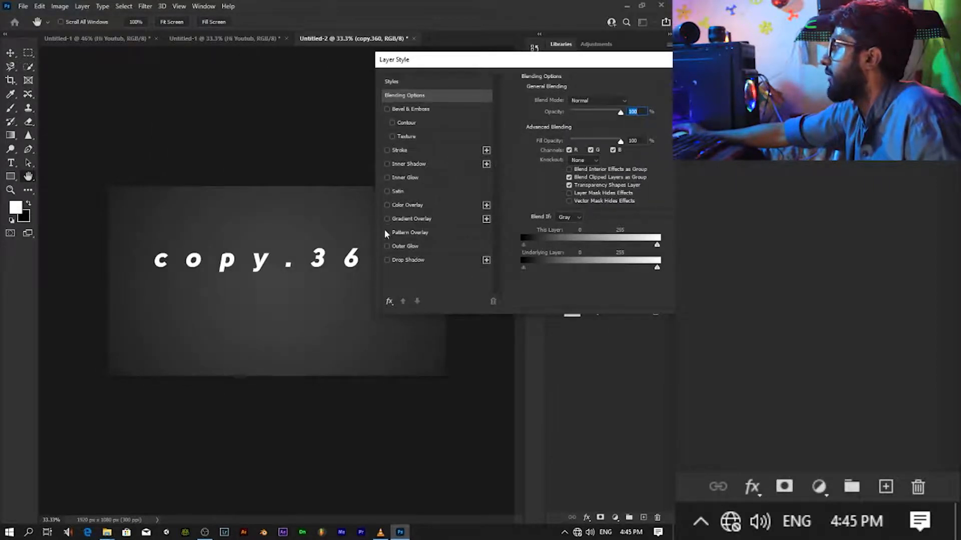
pyautogui.click(388, 260)
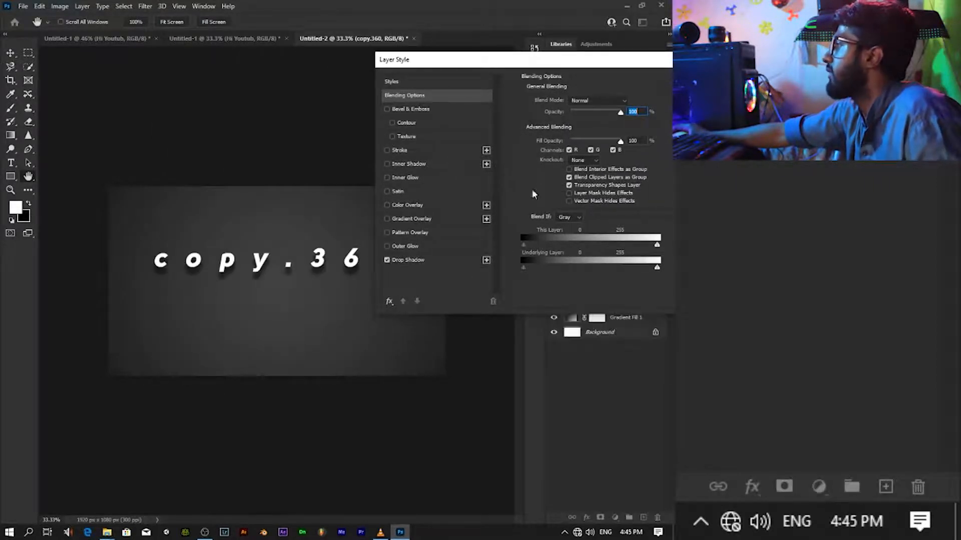
pyautogui.click(402, 260)
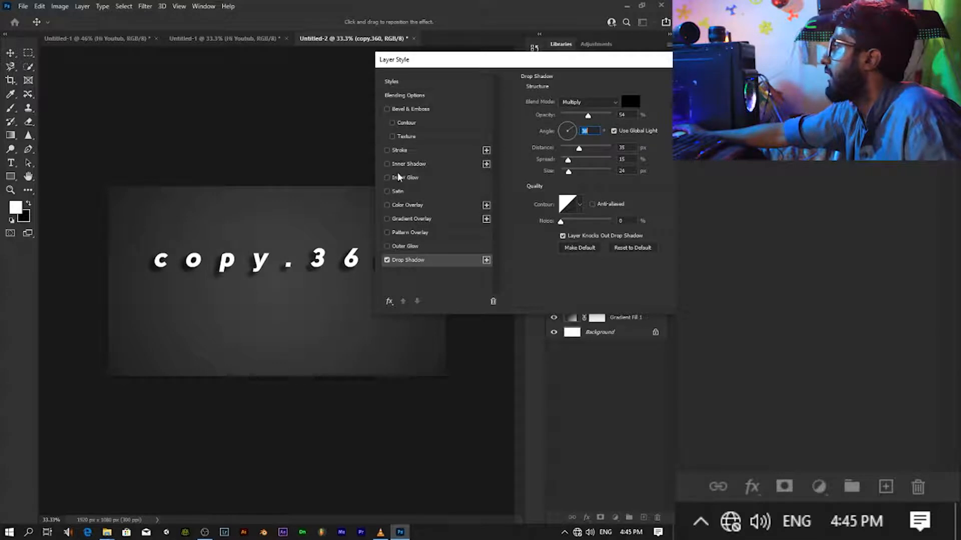
pyautogui.click(387, 246)
pyautogui.click(398, 246)
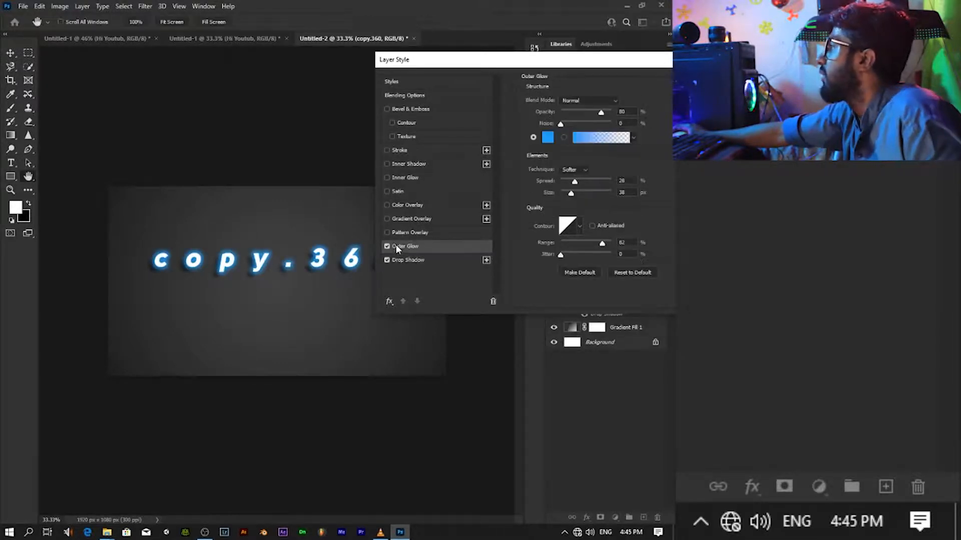
# Step: Try the Overlay and Soft Light blend modes on the outer glow and return it to Normal
pyautogui.click(590, 101)
pyautogui.click(565, 228)
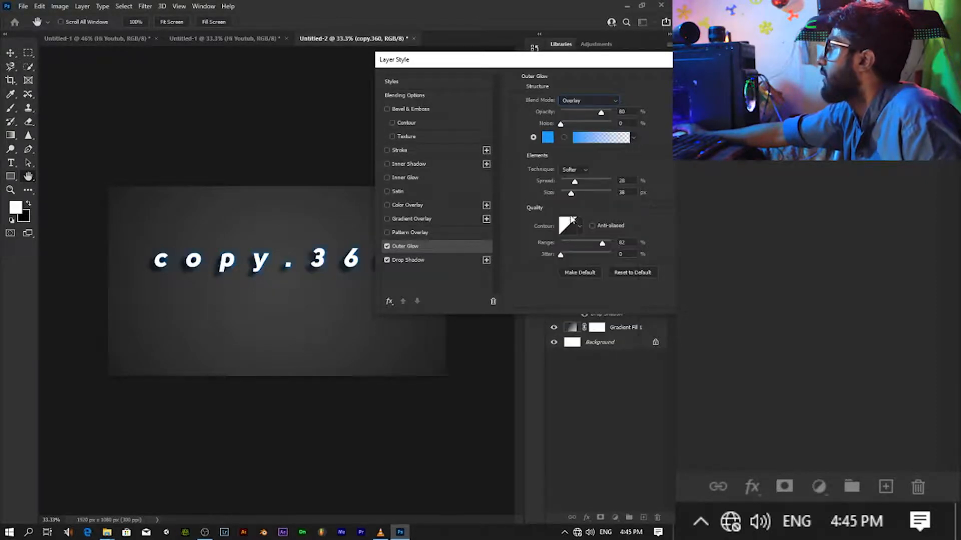
pyautogui.click(588, 100)
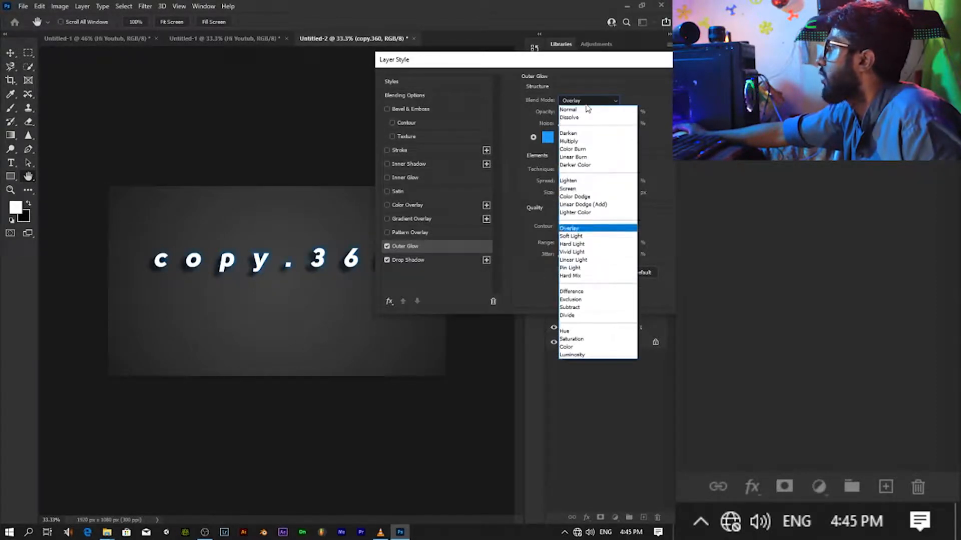
pyautogui.click(575, 235)
pyautogui.click(592, 101)
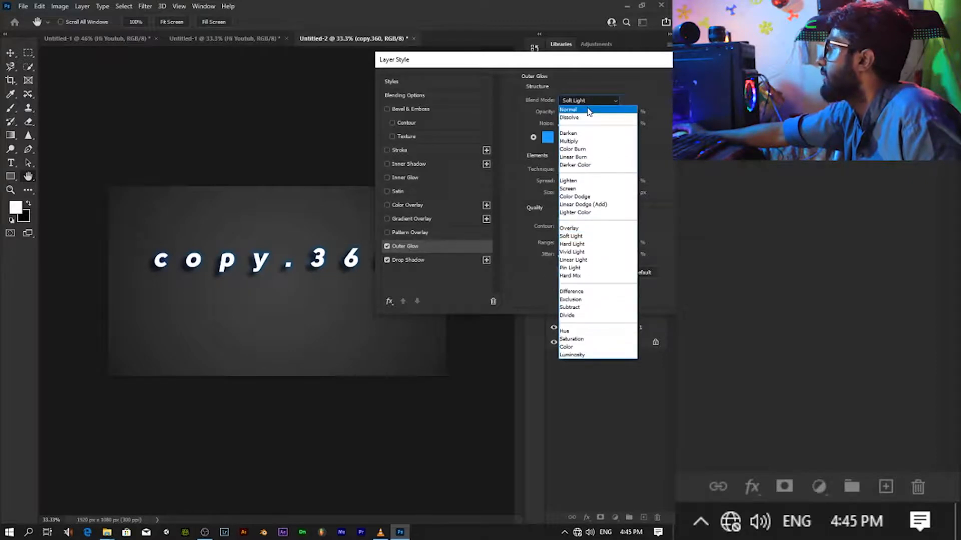
pyautogui.click(589, 110)
# Step: Set the outer glow's colour to the pink c05a96
pyautogui.click(548, 139)
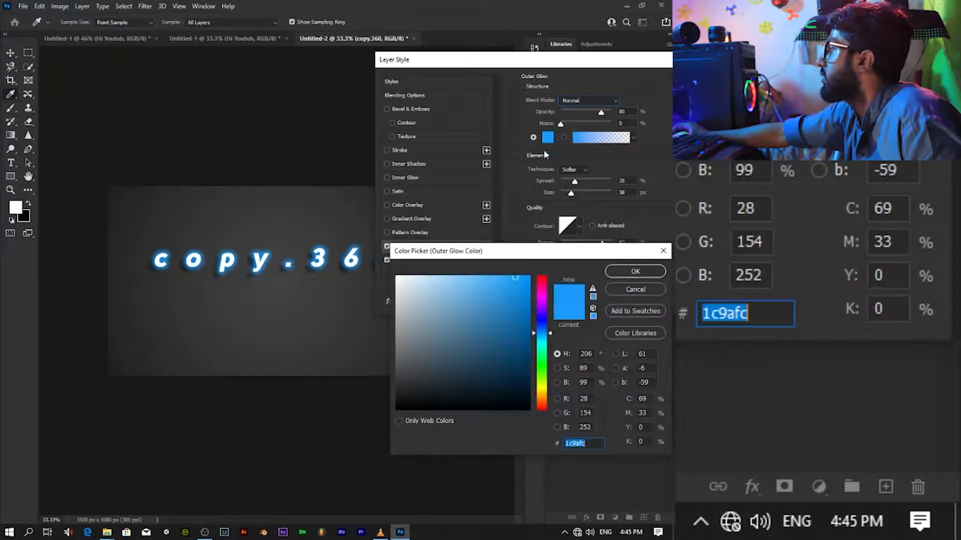
pyautogui.moveTo(534, 289)
pyautogui.mouseDown()
pyautogui.moveTo(536, 281)
pyautogui.moveTo(538, 293)
pyautogui.moveTo(516, 306)
pyautogui.moveTo(466, 309)
pyautogui.mouseUp()
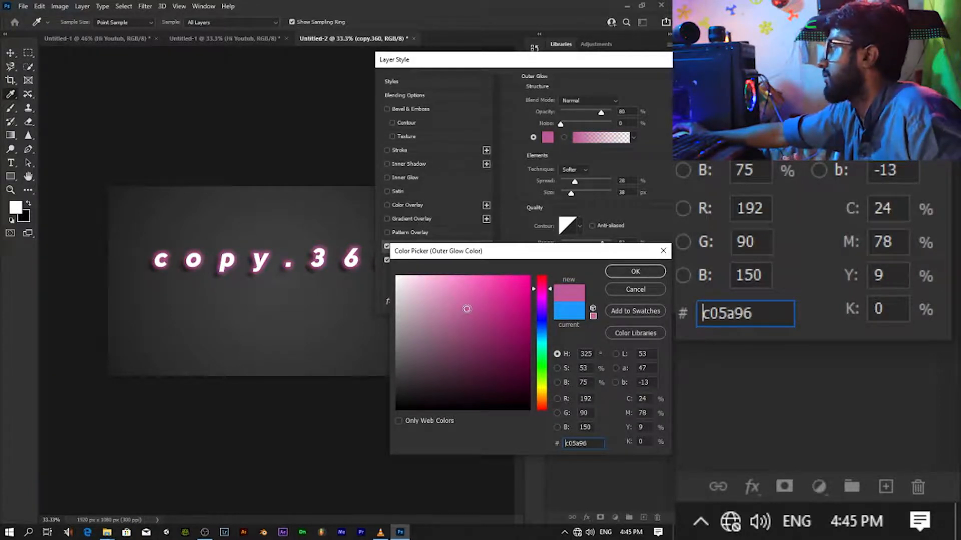
pyautogui.click(635, 272)
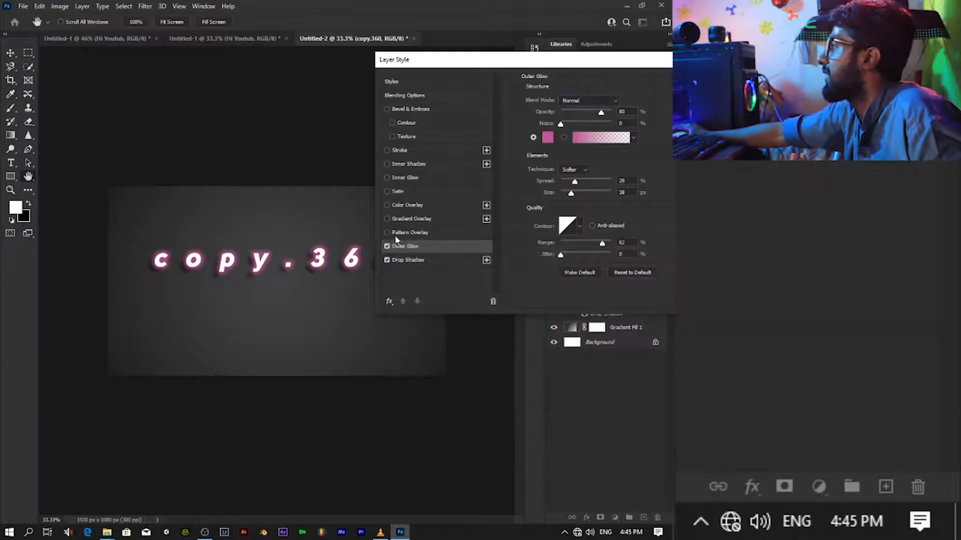
# Step: Enable an Inner Glow on the "copy.360" text and set its colour to a vivid magenta
pyautogui.click(388, 179)
pyautogui.click(427, 177)
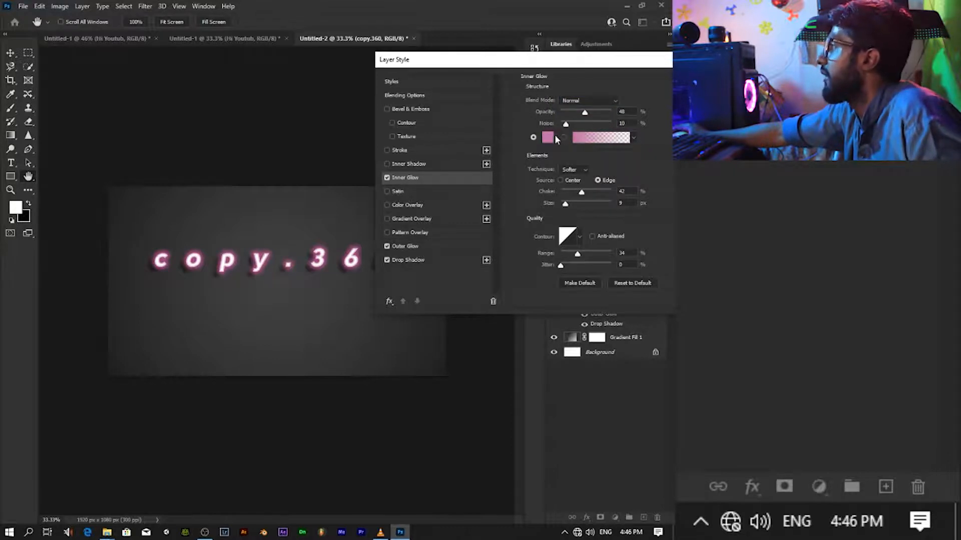
pyautogui.click(178, 6)
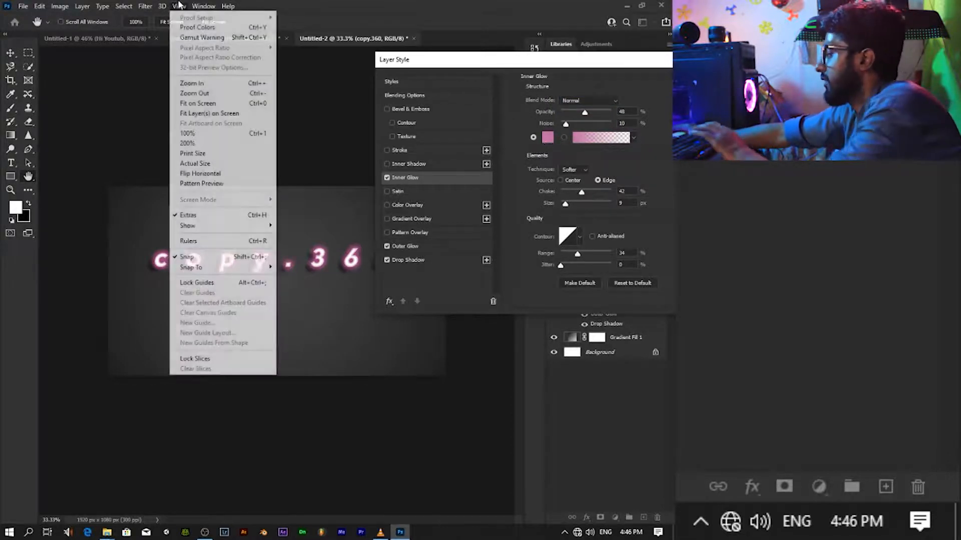
pyautogui.press('Escape')
pyautogui.hotkey('ctrl', '1')
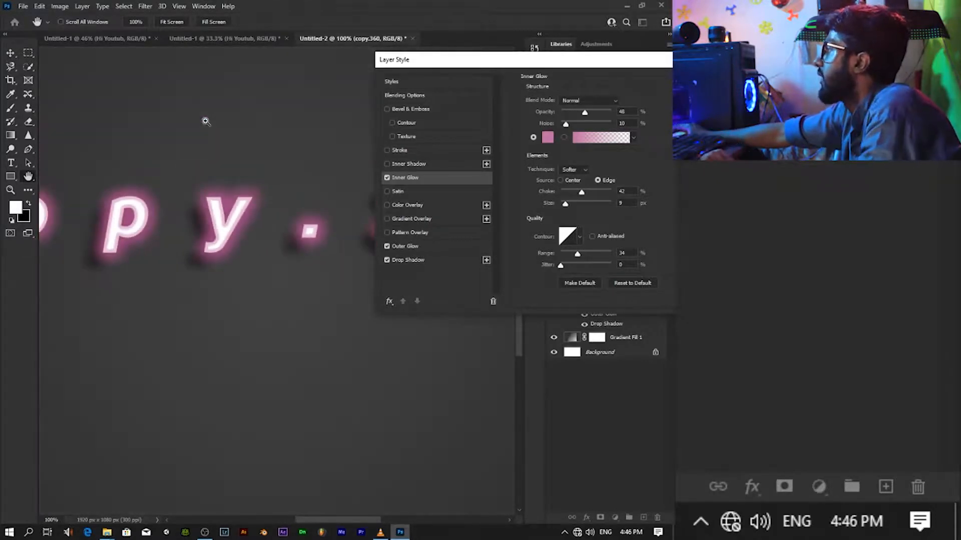
pyautogui.hotkey('ctrl', '-')
pyautogui.click(548, 137)
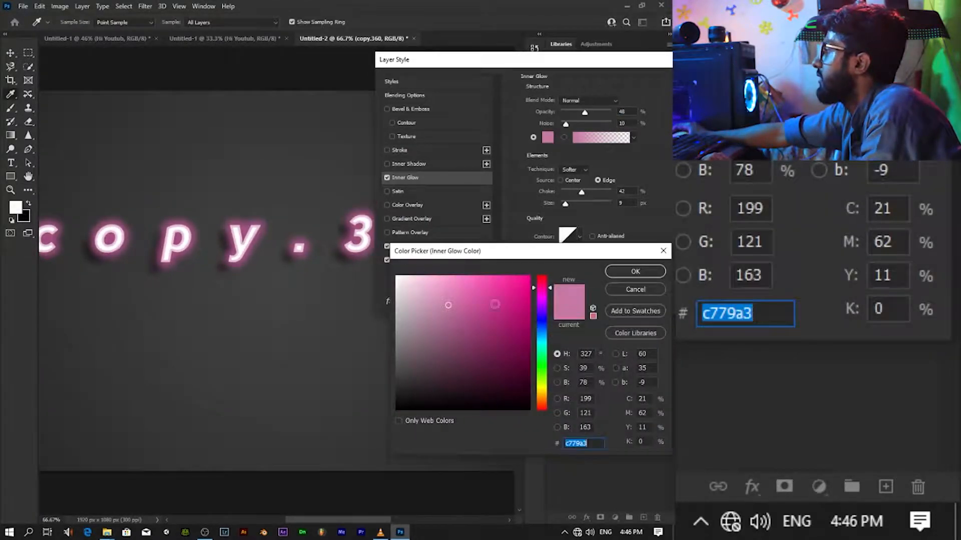
pyautogui.moveTo(495, 304)
pyautogui.mouseDown()
pyautogui.moveTo(537, 277)
pyautogui.moveTo(545, 296)
pyautogui.mouseUp()
pyautogui.click(615, 273)
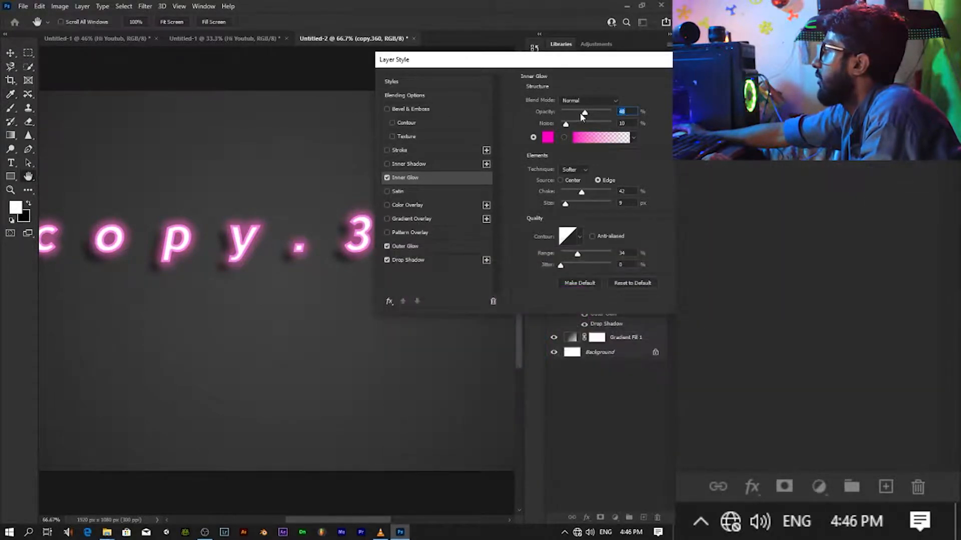
# Step: Refine the inner glow to 48% opacity, 33% choke and 5% range, and apply the layer style
pyautogui.moveTo(601, 113); pyautogui.dragTo(588, 115)
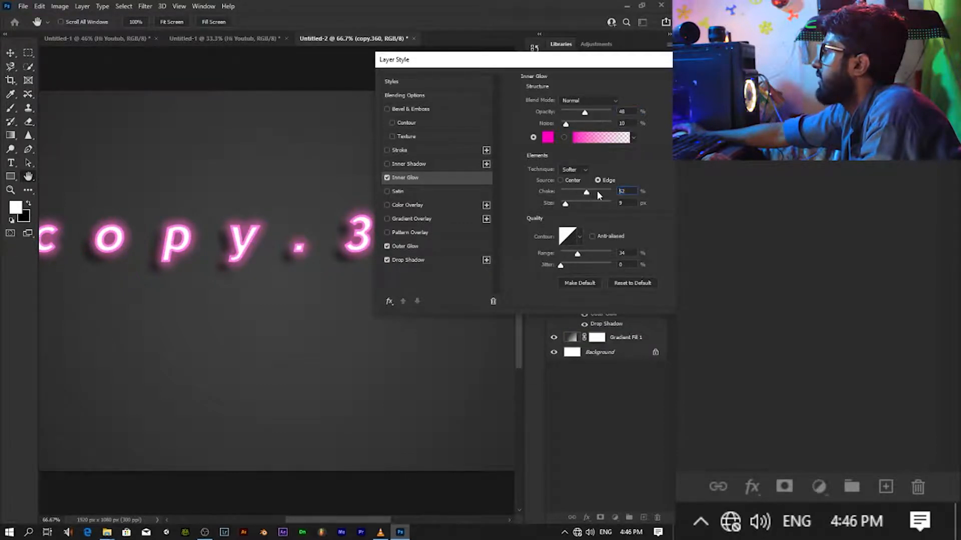
pyautogui.moveTo(597, 192); pyautogui.dragTo(575, 194)
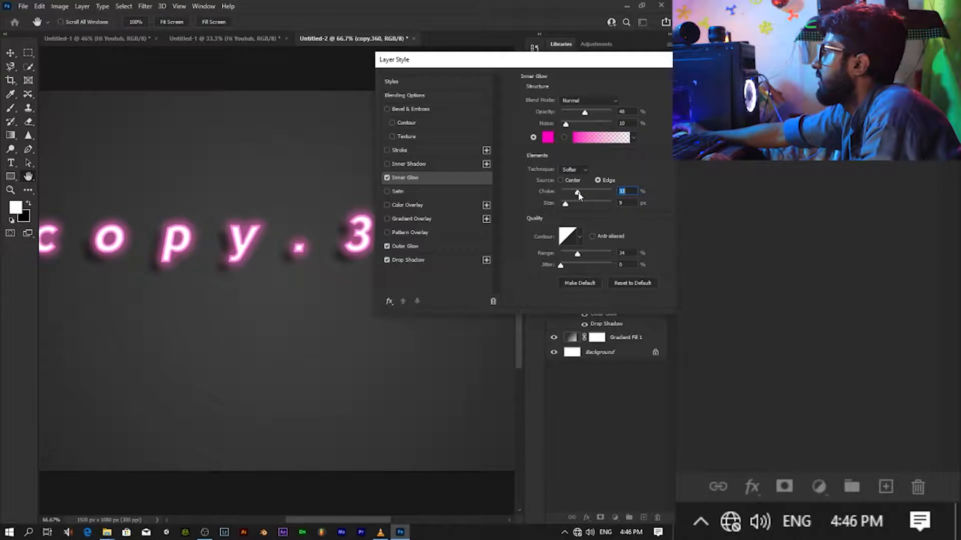
pyautogui.moveTo(593, 255); pyautogui.dragTo(562, 254)
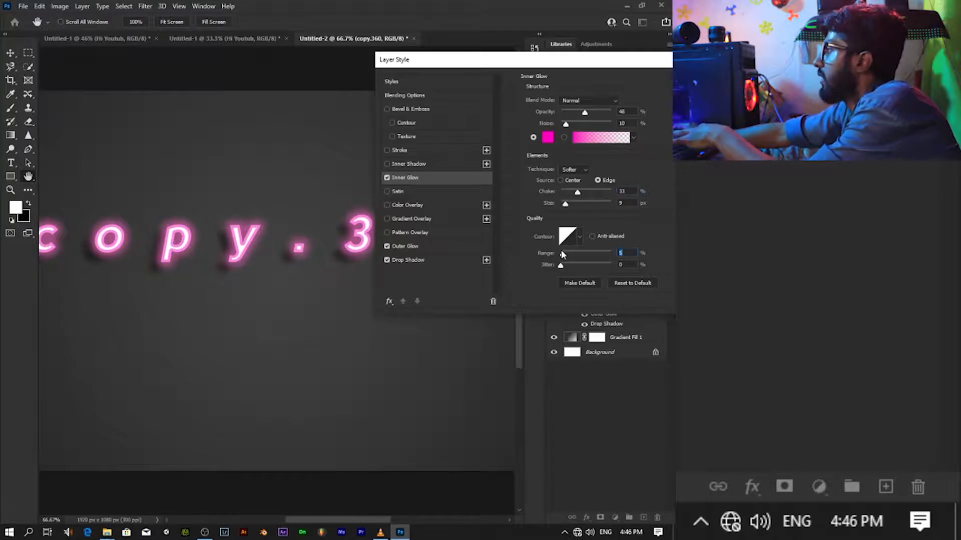
pyautogui.click(399, 150)
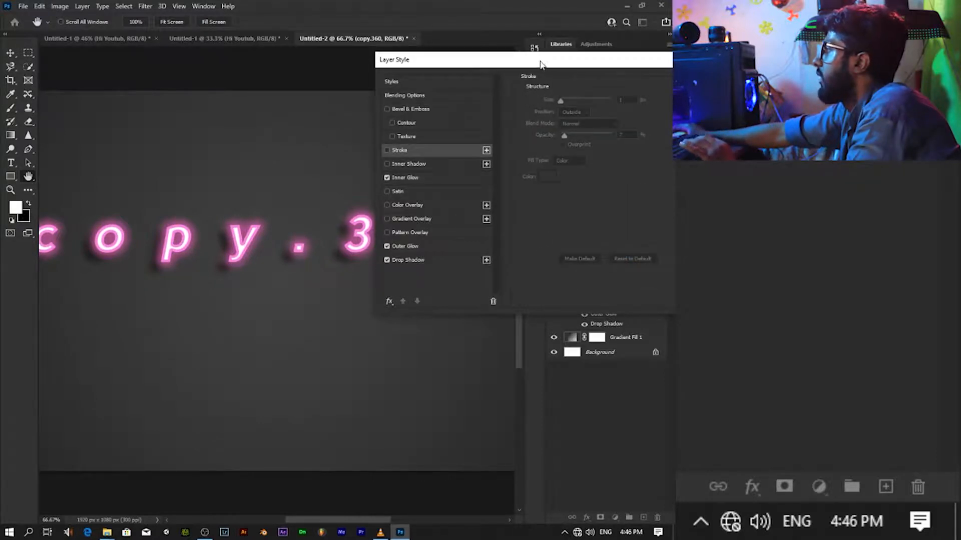
pyautogui.click(555, 114)
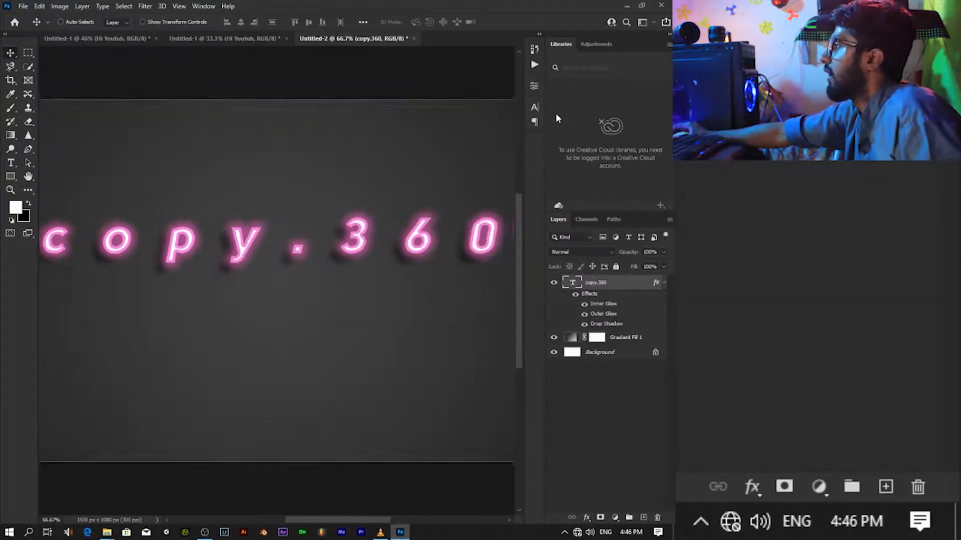
pyautogui.hotkey('ctrl', '0')
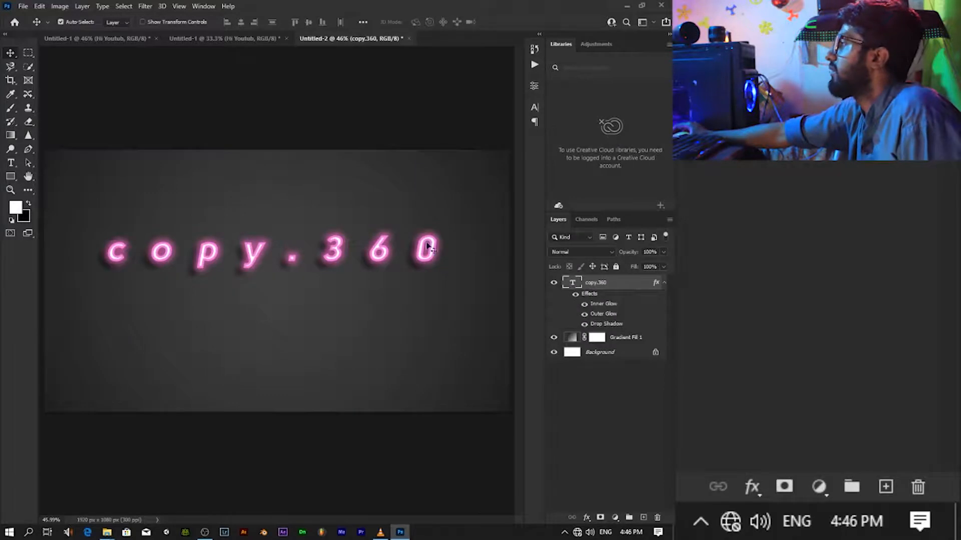
# Step: Change the outer glow colour of the "copy.360" text to the blue 0072ff
pyautogui.doubleClick(602, 316)
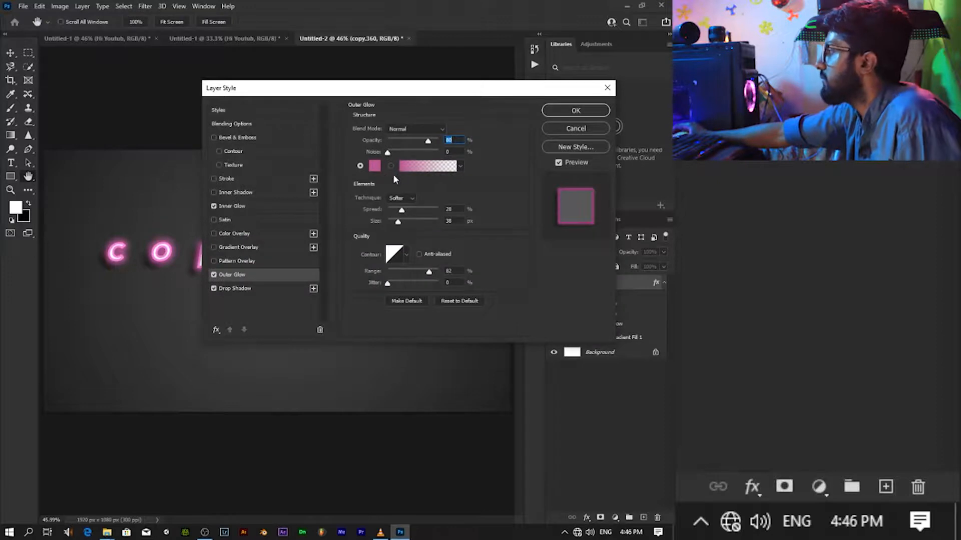
pyautogui.click(374, 165)
pyautogui.write('ff0096')
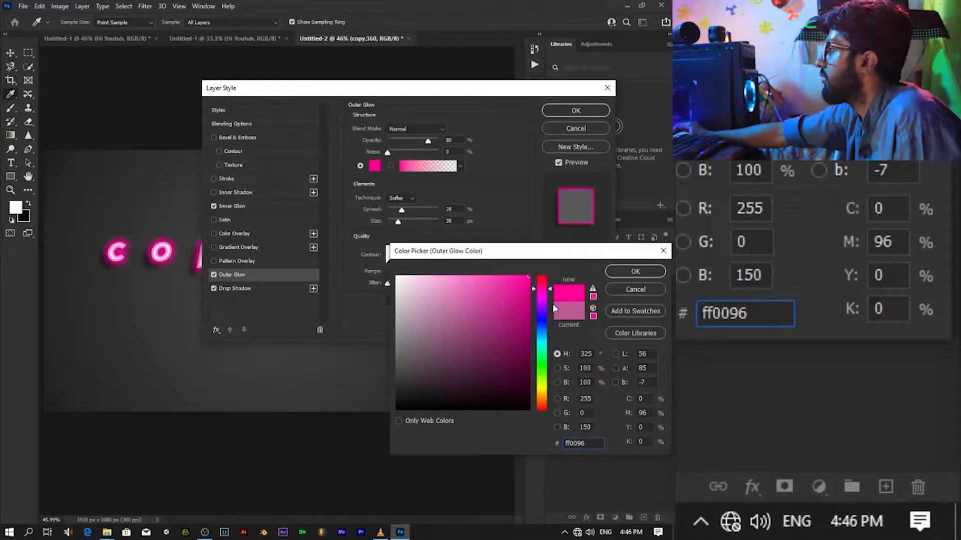
pyautogui.moveTo(541, 307); pyautogui.dragTo(539, 331)
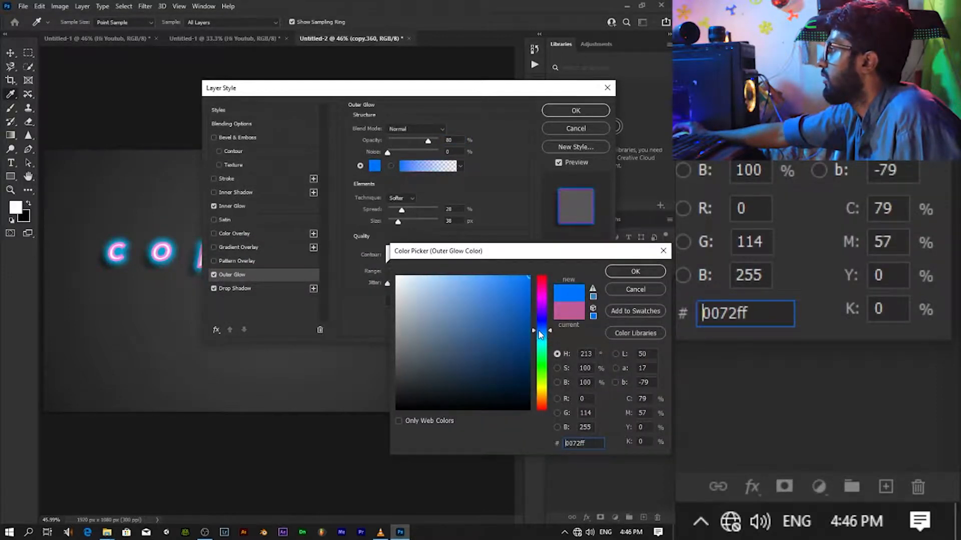
pyautogui.click(635, 271)
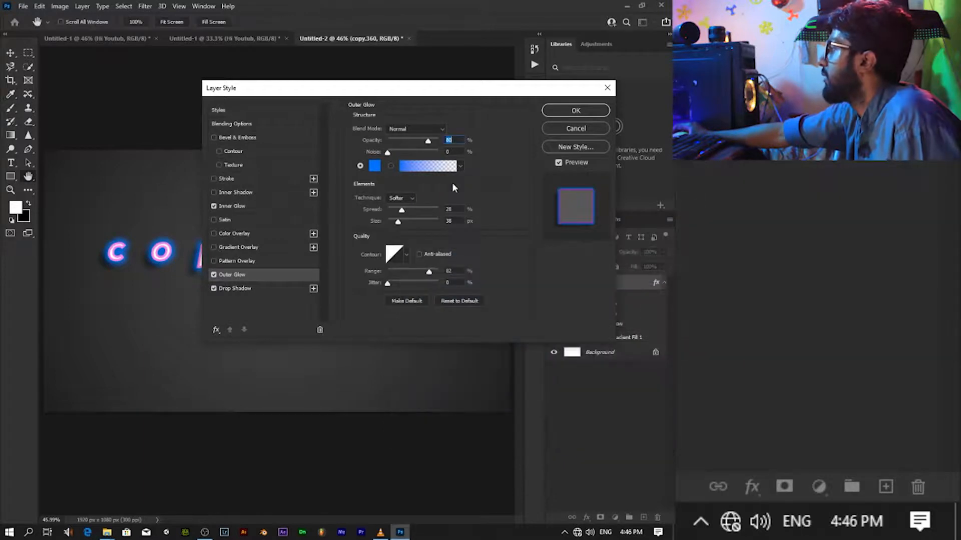
# Step: Copy the outer glow's blue to the inner glow and darken it slightly to 0062dc
pyautogui.click(376, 165)
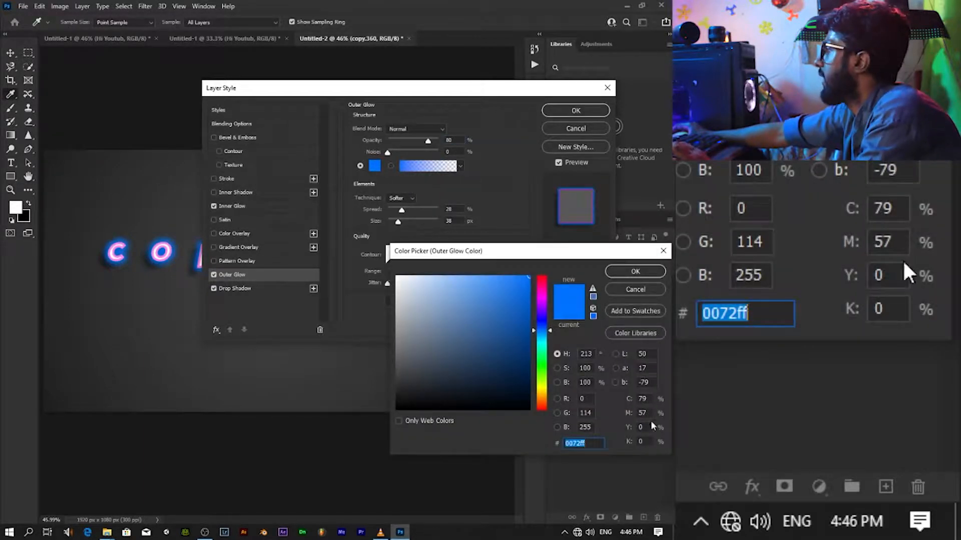
pyautogui.click(623, 287)
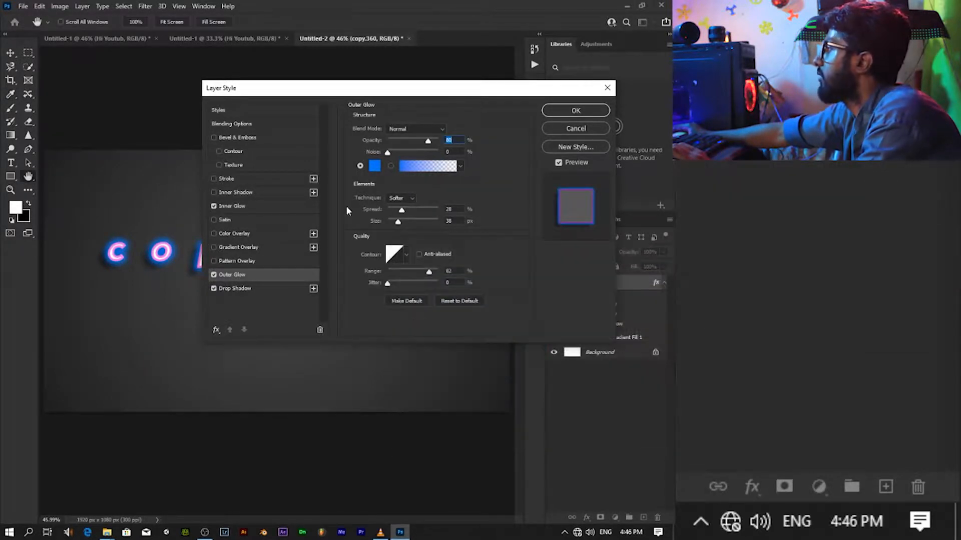
pyautogui.click(267, 206)
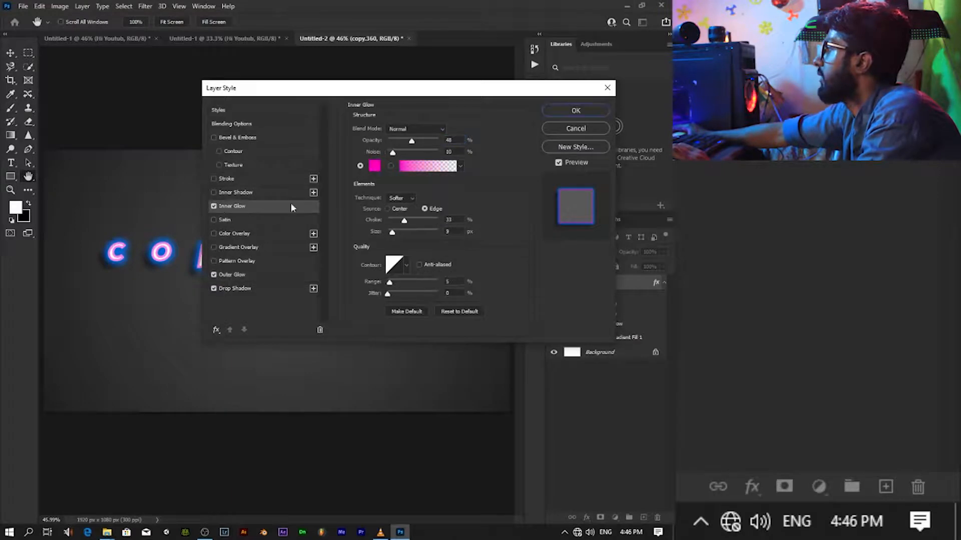
pyautogui.click(374, 165)
pyautogui.write('0072ff')
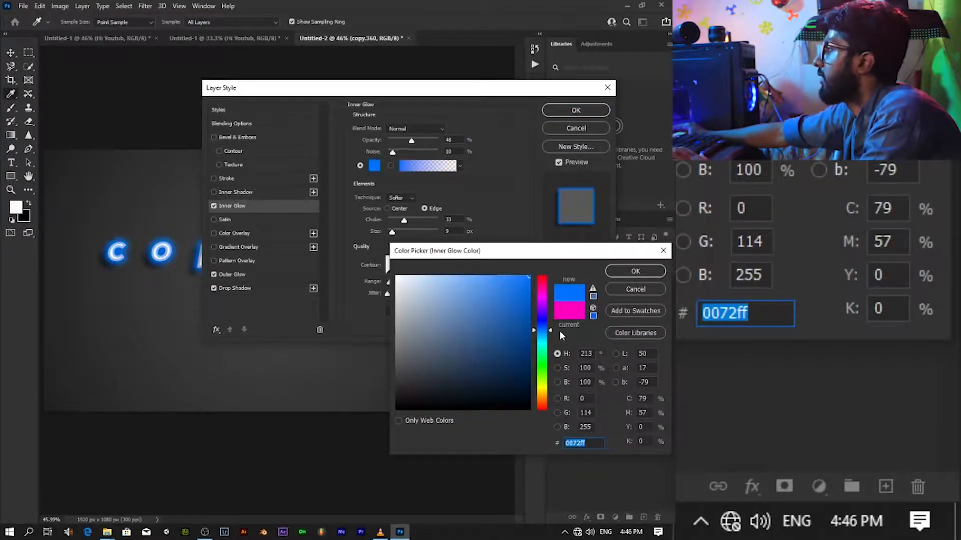
pyautogui.moveTo(525, 316); pyautogui.dragTo(530, 294)
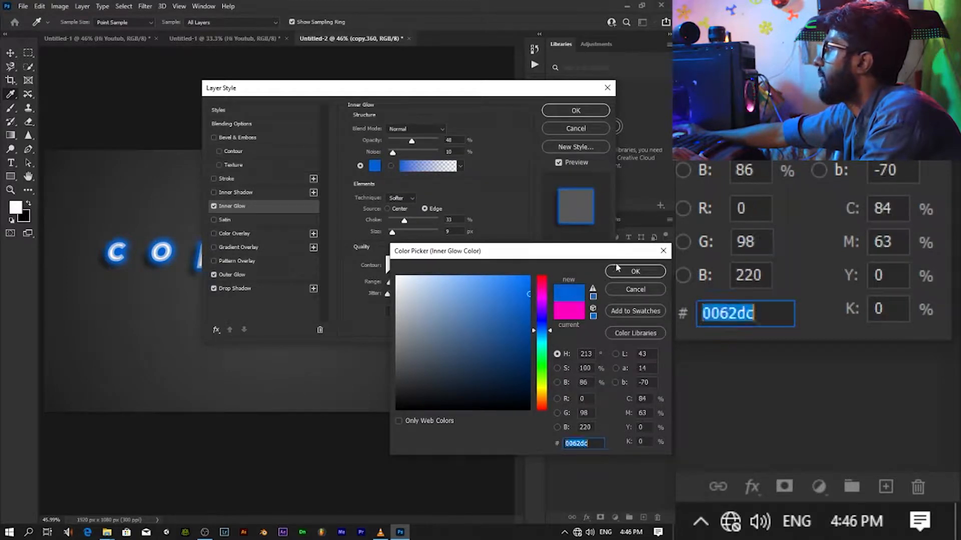
pyautogui.click(614, 271)
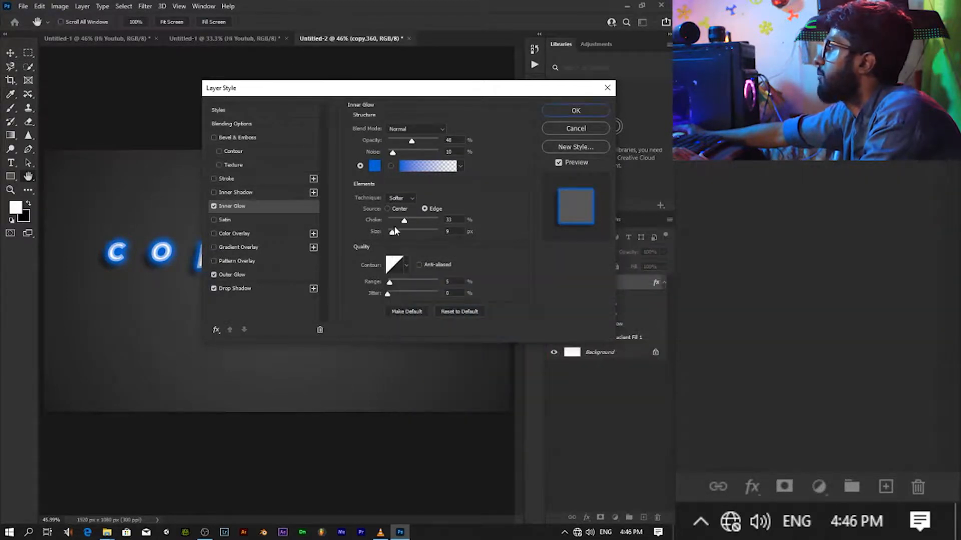
# Step: Enable Bevel & Emboss on the "copy.360" text, apply the style and hide the text layer
pyautogui.click(214, 137)
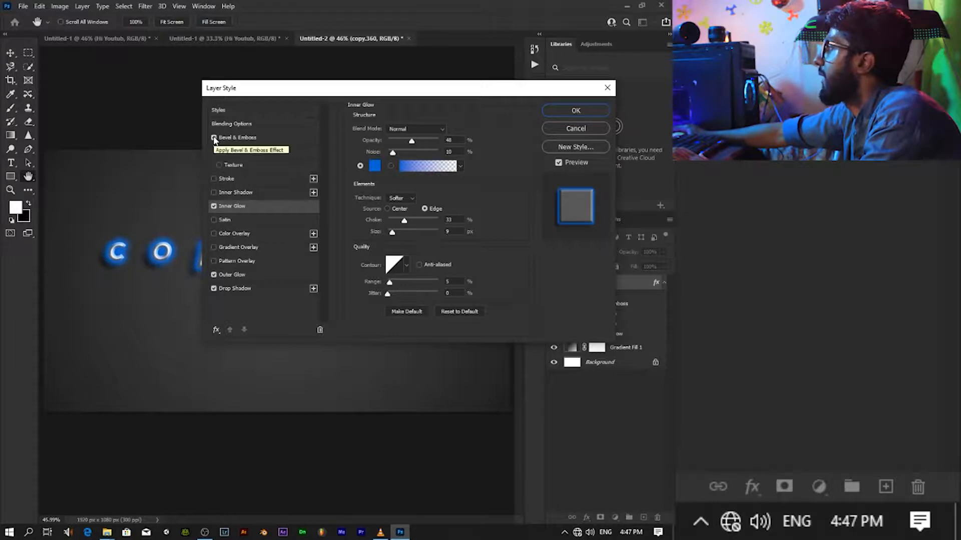
pyautogui.click(575, 111)
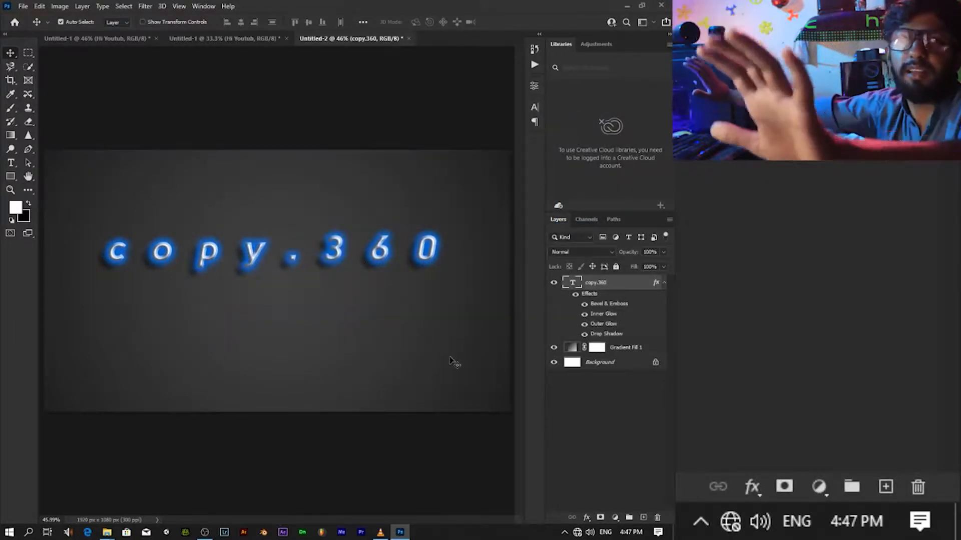
pyautogui.click(554, 283)
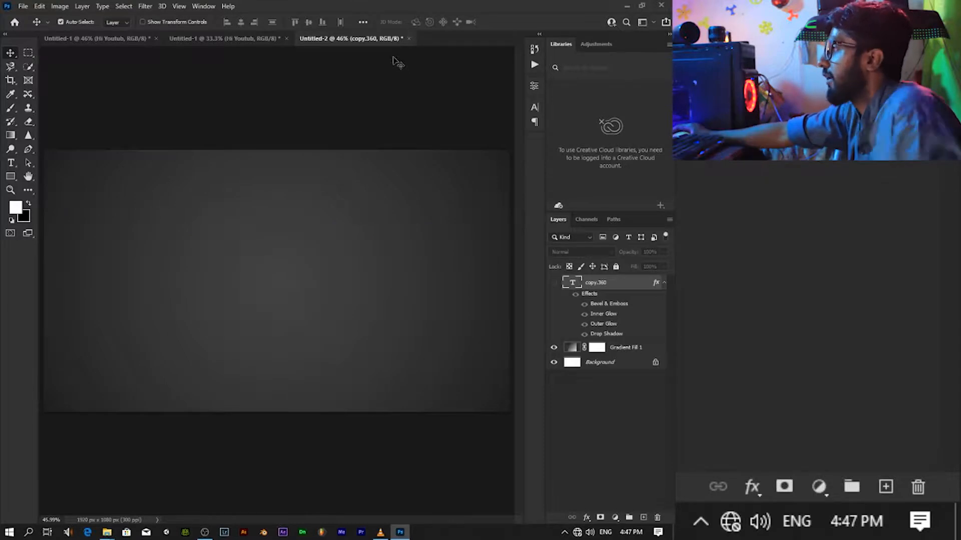
# Step: Create a white 1920 x 1080 px document at 300 ppi and open the logo image 445
pyautogui.hotkey('ctrl', 'n')
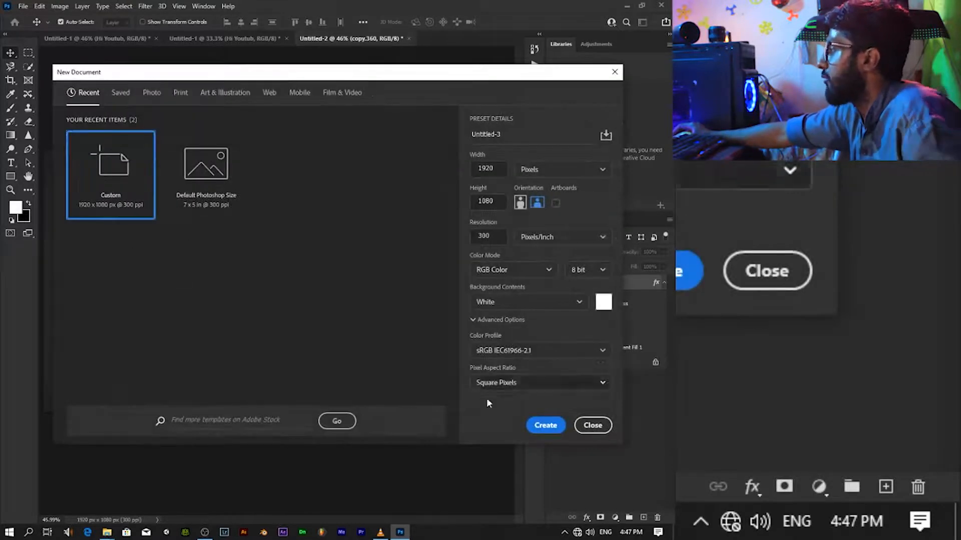
pyautogui.click(544, 425)
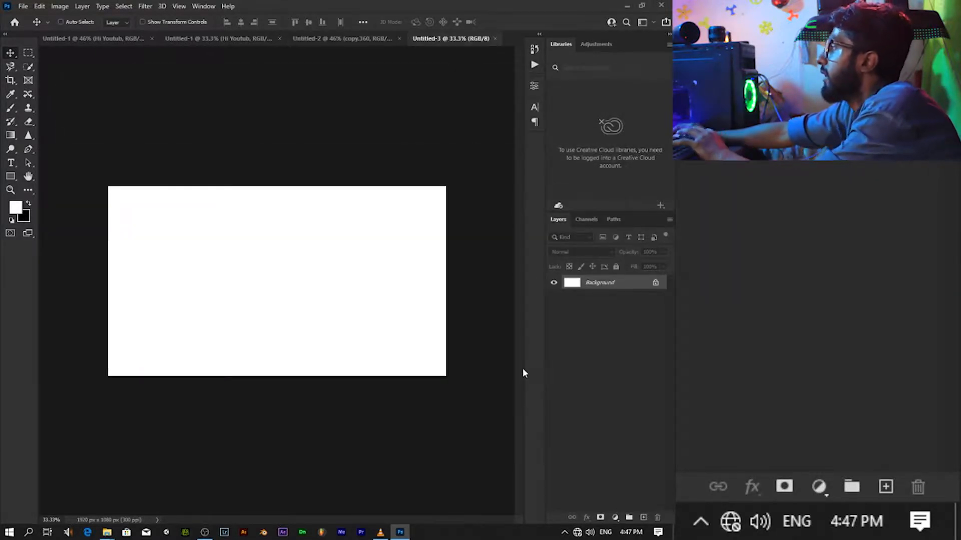
pyautogui.hotkey('ctrl', 'o')
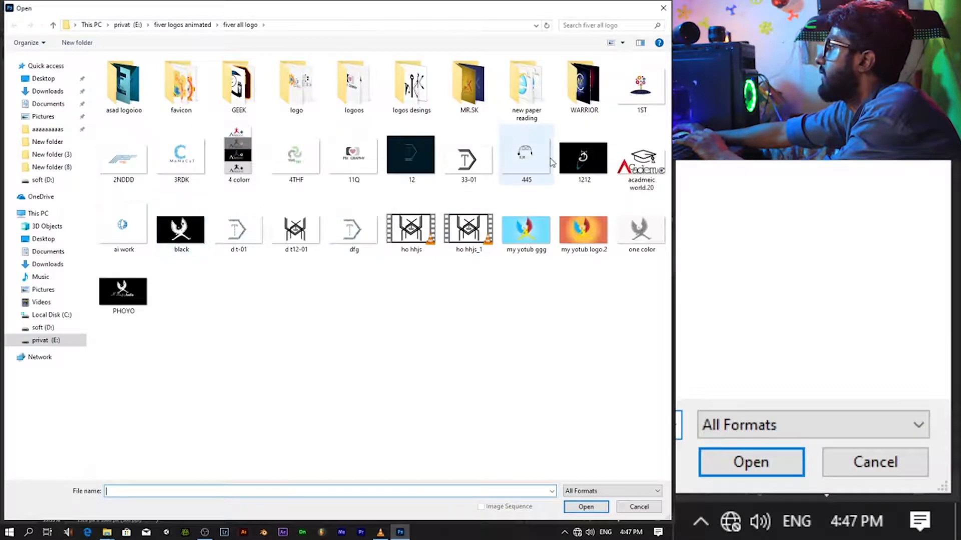
pyautogui.doubleClick(526, 159)
# Step: Bring the earphone logo into the Untitled-3 document and enlarge it to fill most of the canvas height
pyautogui.moveTo(257, 231); pyautogui.dragTo(239, 64)
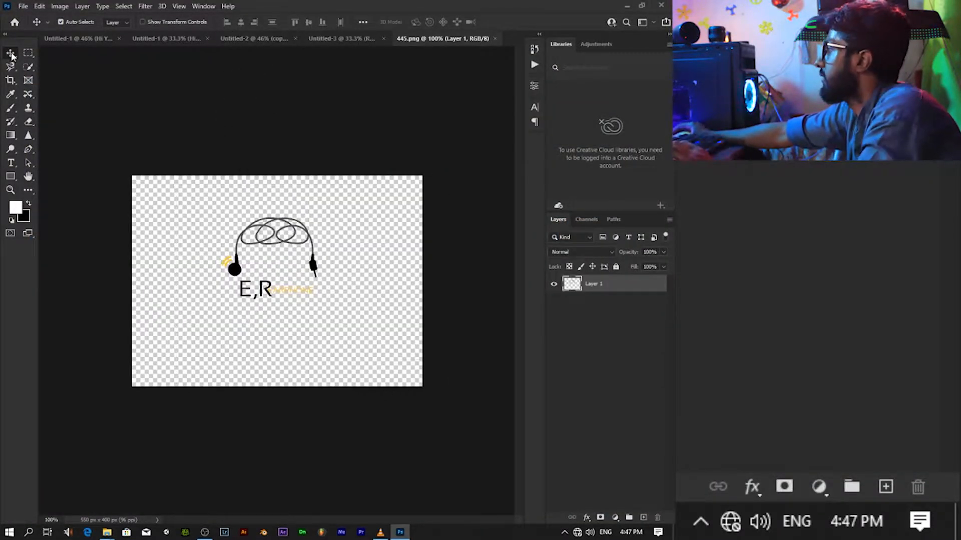
pyautogui.moveTo(579, 277); pyautogui.dragTo(476, 371)
pyautogui.hotkey('ctrl', 't')
pyautogui.moveTo(415, 290); pyautogui.dragTo(288, 280)
pyautogui.press('Return')
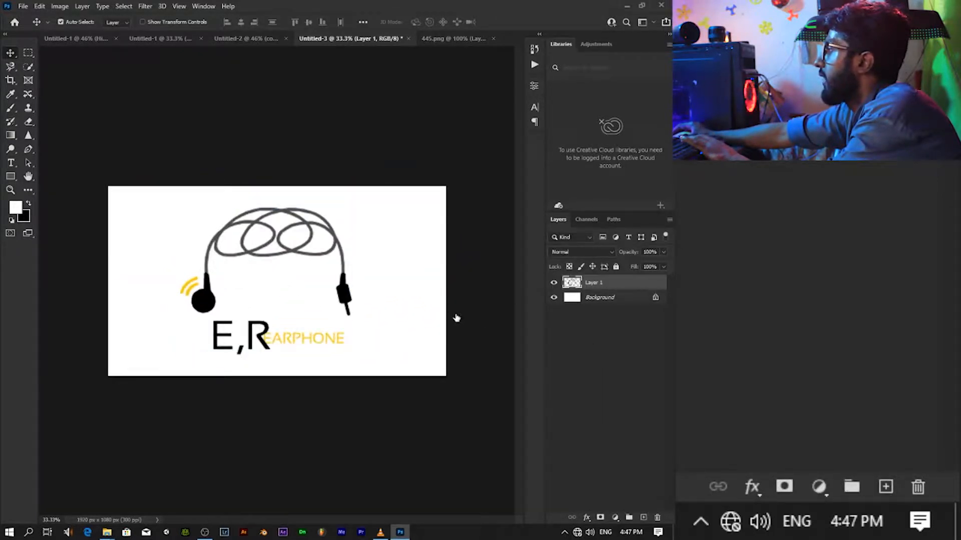
# Step: Add a Drop Shadow to the earphone logo with its angle set to 45° and apply it
pyautogui.doubleClick(643, 283)
pyautogui.click(253, 290)
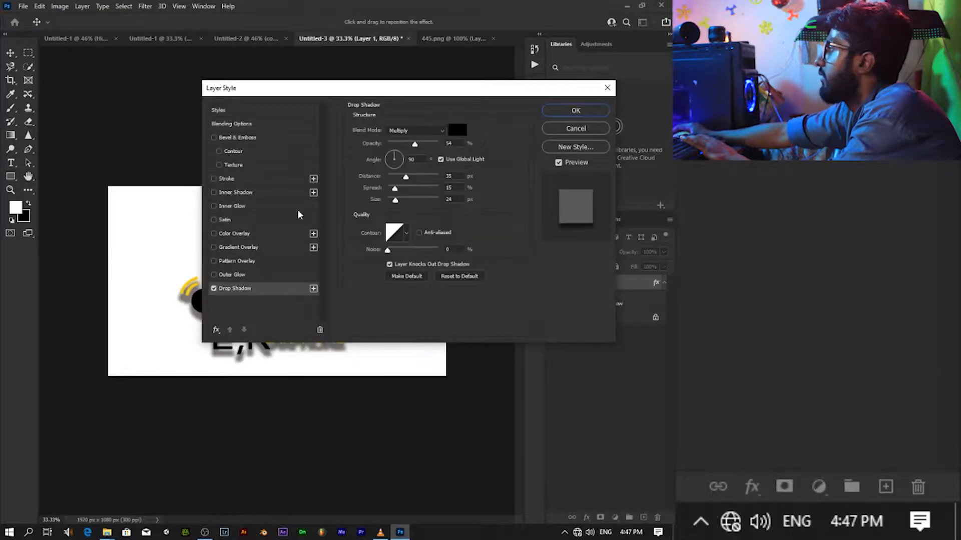
pyautogui.moveTo(364, 82); pyautogui.dragTo(405, 166)
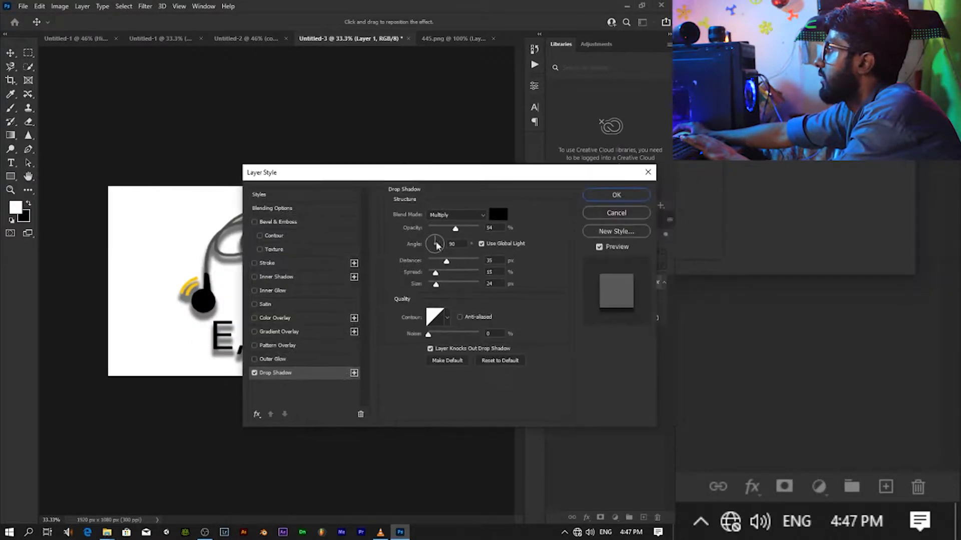
pyautogui.click(444, 241)
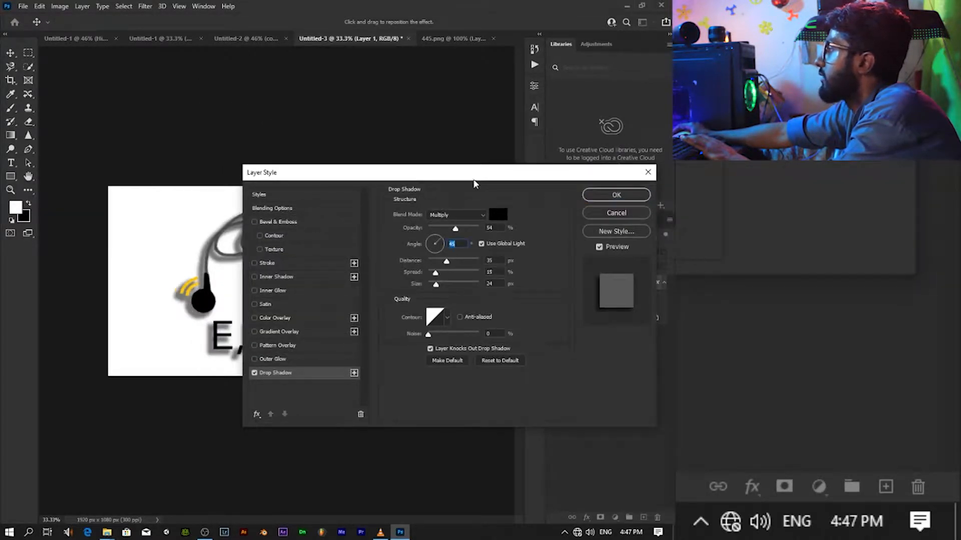
pyautogui.moveTo(474, 184); pyautogui.dragTo(403, 242)
pyautogui.click(539, 253)
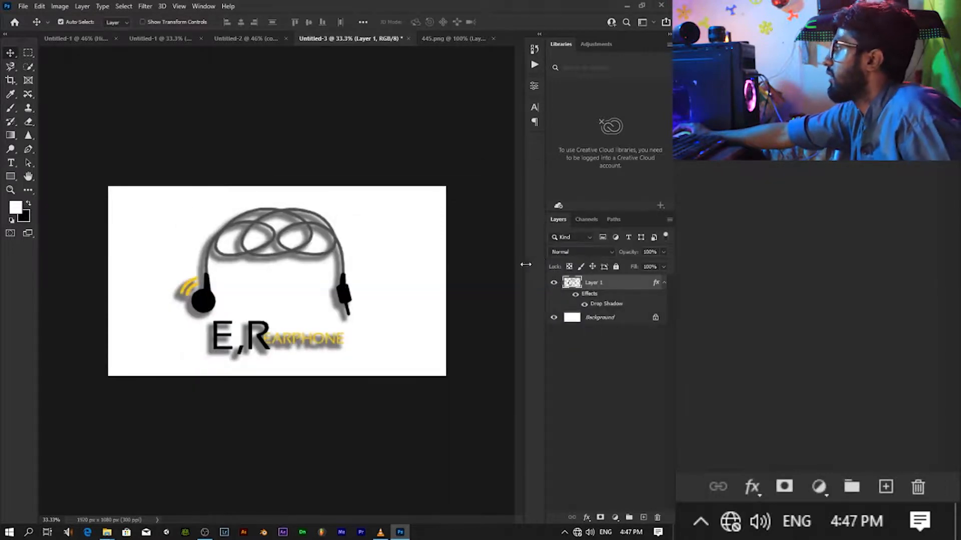
# Step: Add a Bevel & Emboss effect to the earphone logo, keeping the logo in view, and apply it
pyautogui.doubleClick(653, 283)
pyautogui.click(190, 278)
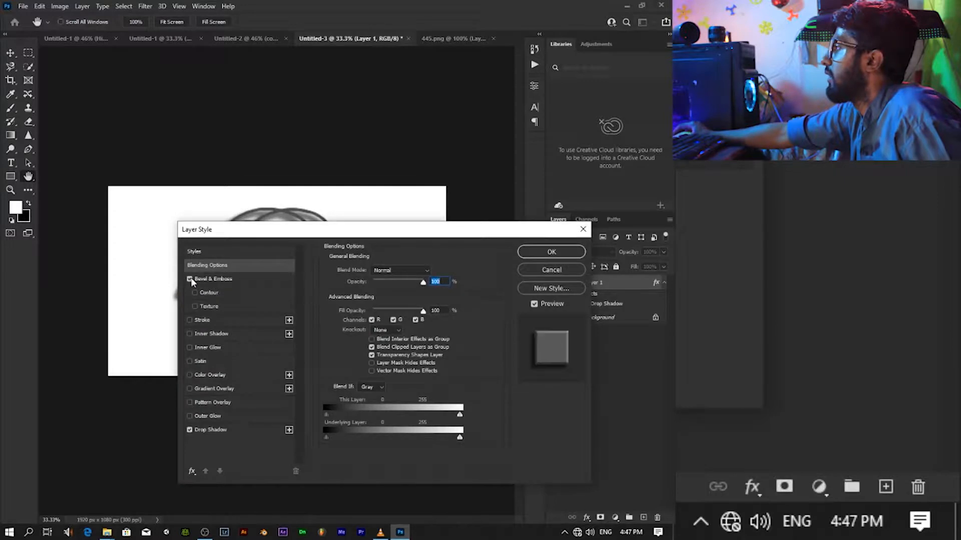
pyautogui.moveTo(226, 233); pyautogui.dragTo(207, 270)
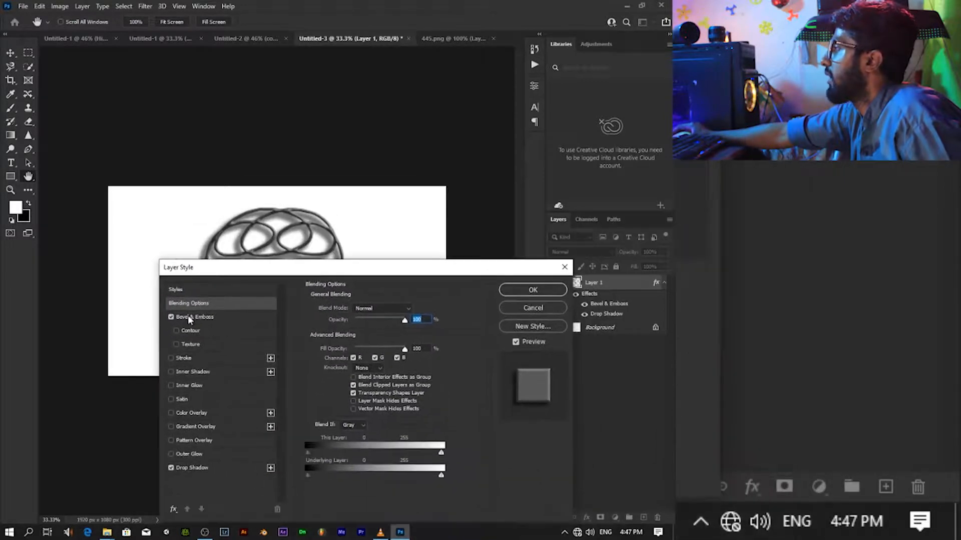
pyautogui.click(176, 314)
pyautogui.click(534, 292)
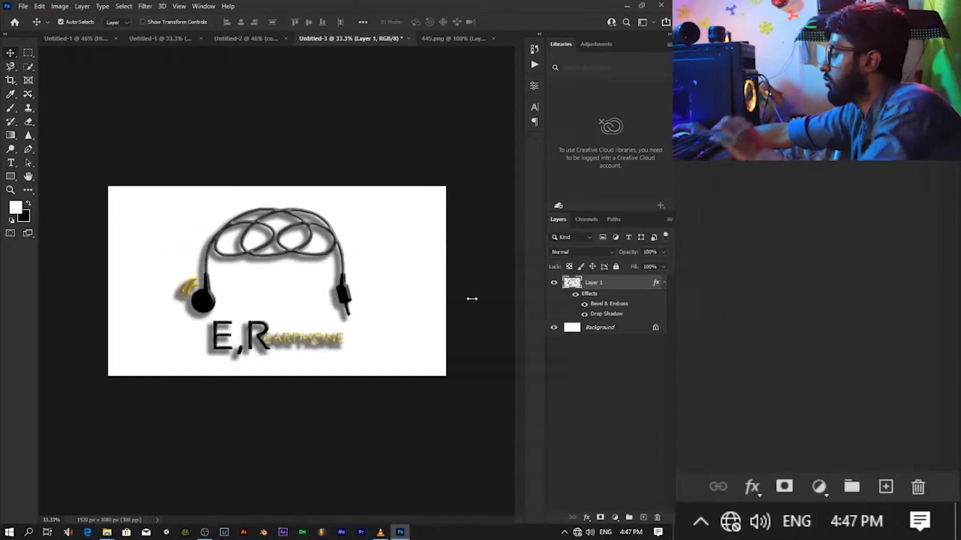
pyautogui.press('v')
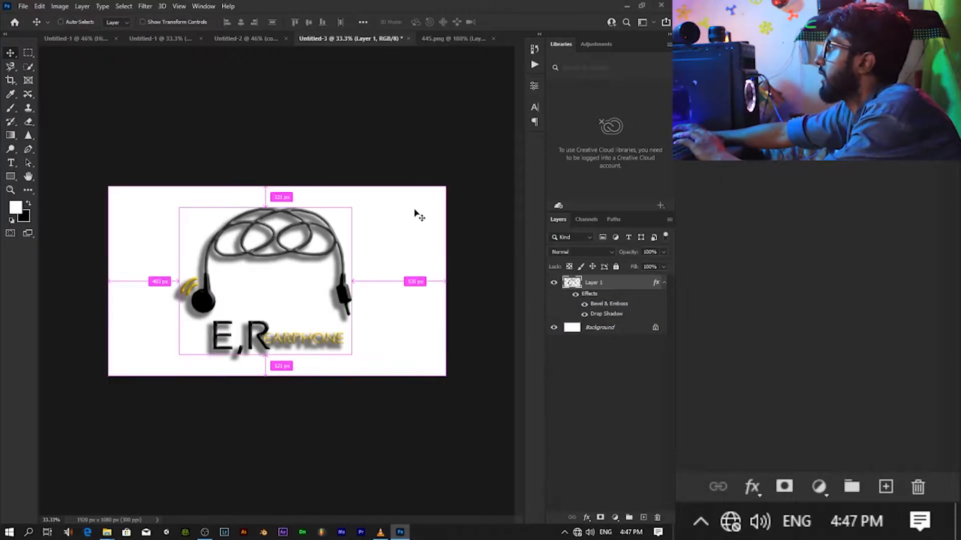
# Step: Open the logo image 11Q, bring its PIX GRAPHY logo into Untitled-3 and delete the earphone logo's layer
pyautogui.hotkey('ctrl', 'o')
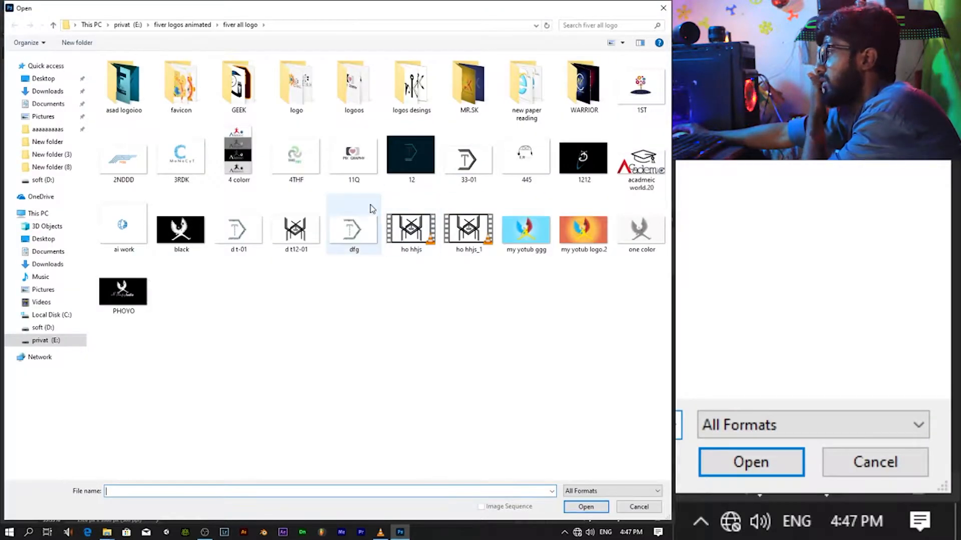
pyautogui.doubleClick(354, 153)
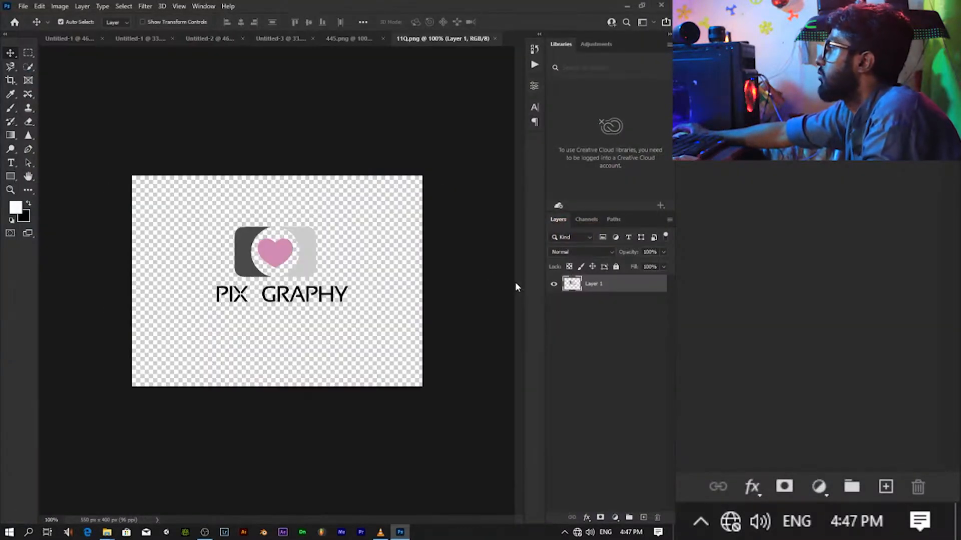
pyautogui.moveTo(555, 293); pyautogui.dragTo(291, 274)
pyautogui.click(620, 296)
pyautogui.press('Delete')
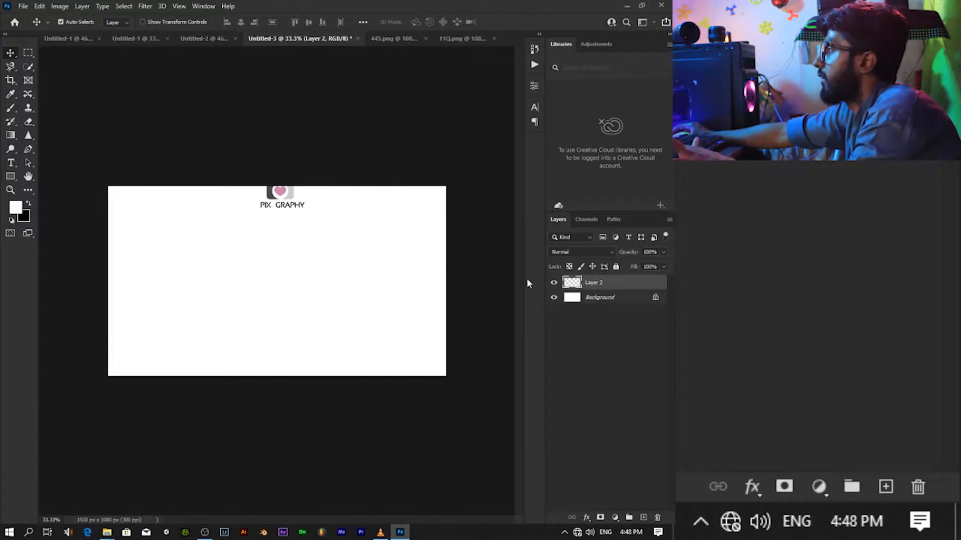
# Step: Scale the PIX GRAPHY logo up to about 218% and position it near the middle of the canvas
pyautogui.hotkey('ctrl', 't')
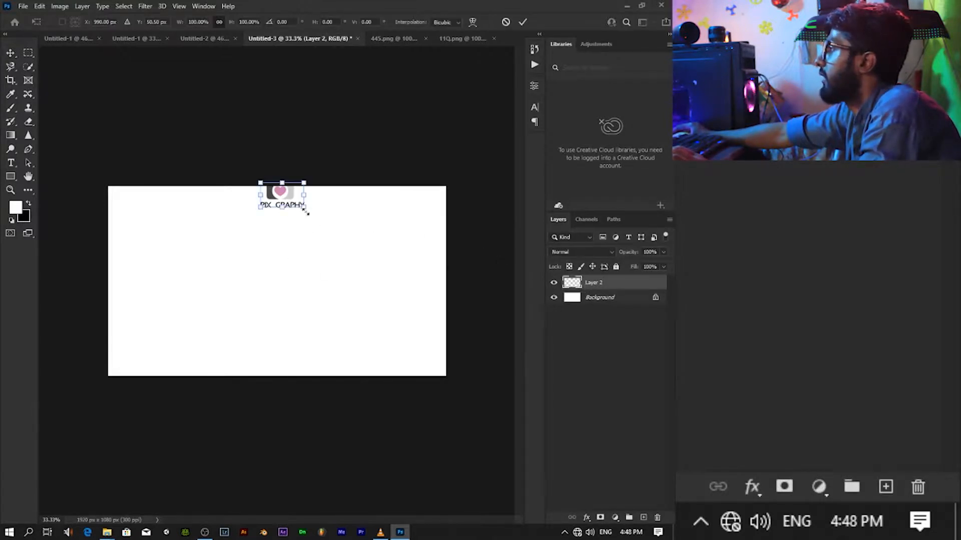
pyautogui.moveTo(304, 211); pyautogui.dragTo(471, 304)
pyautogui.moveTo(395, 276); pyautogui.dragTo(292, 288)
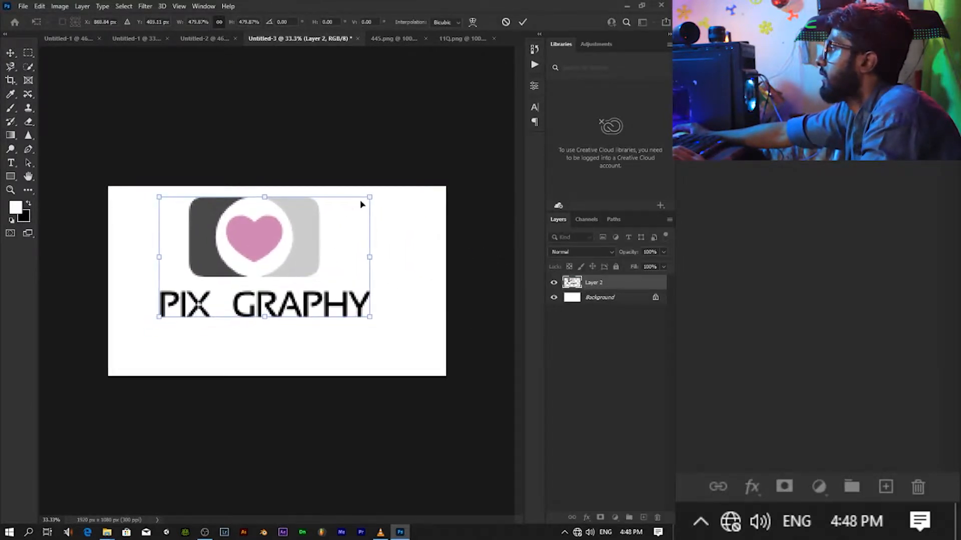
pyautogui.moveTo(362, 204); pyautogui.dragTo(316, 248)
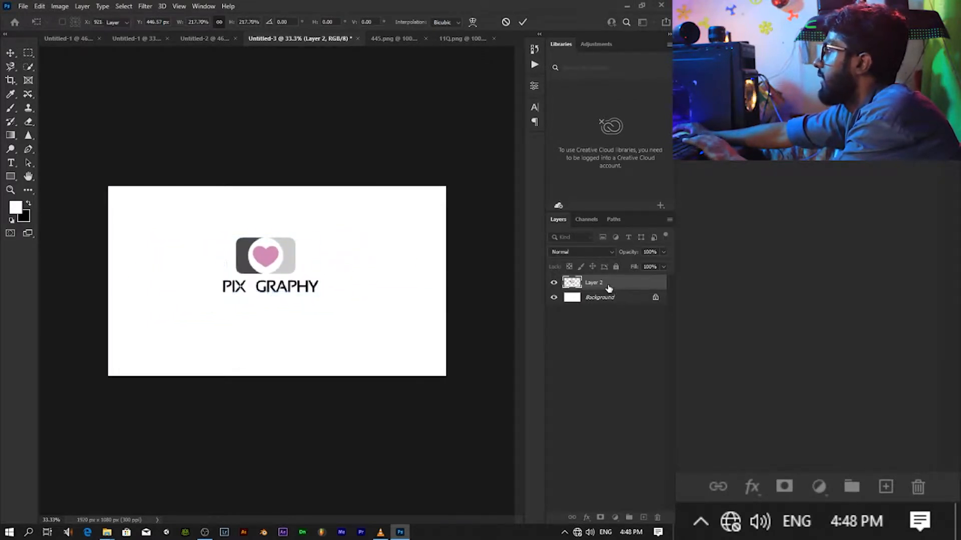
pyautogui.press('Return')
# Step: Add a Drop Shadow with 29% opacity, 31 px distance and 10 px size to the PIX GRAPHY logo, plus a Bevel & Emboss effect
pyautogui.doubleClick(656, 289)
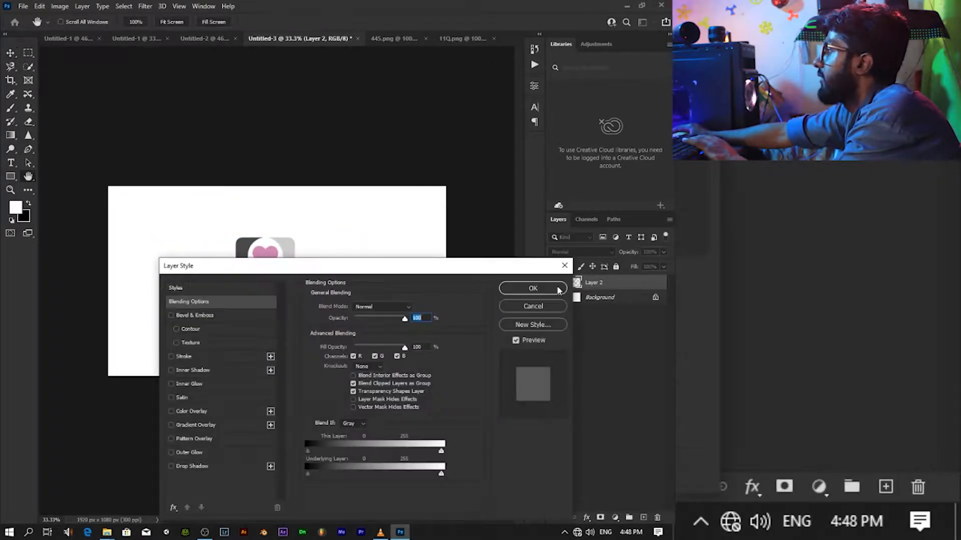
pyautogui.moveTo(256, 278); pyautogui.dragTo(412, 156)
pyautogui.click(354, 344)
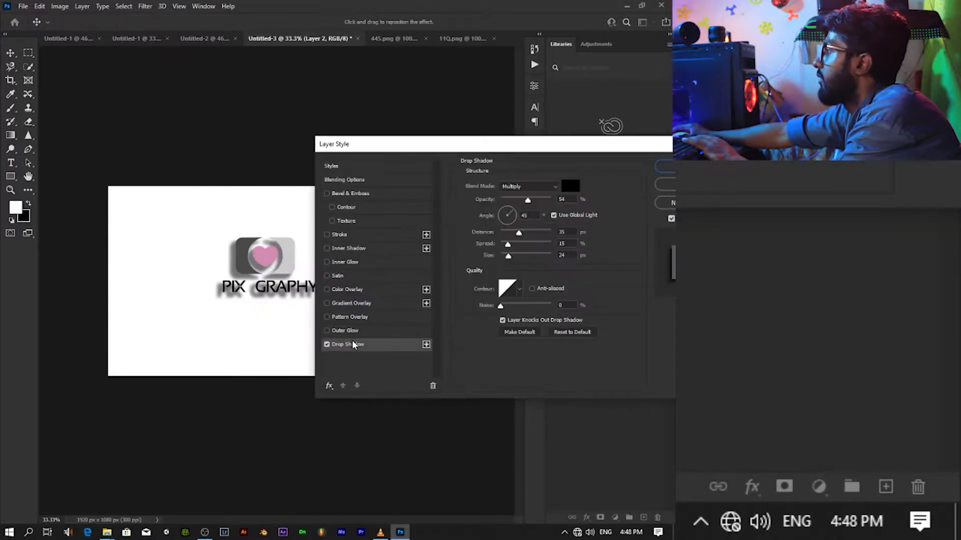
pyautogui.moveTo(519, 233); pyautogui.dragTo(515, 201)
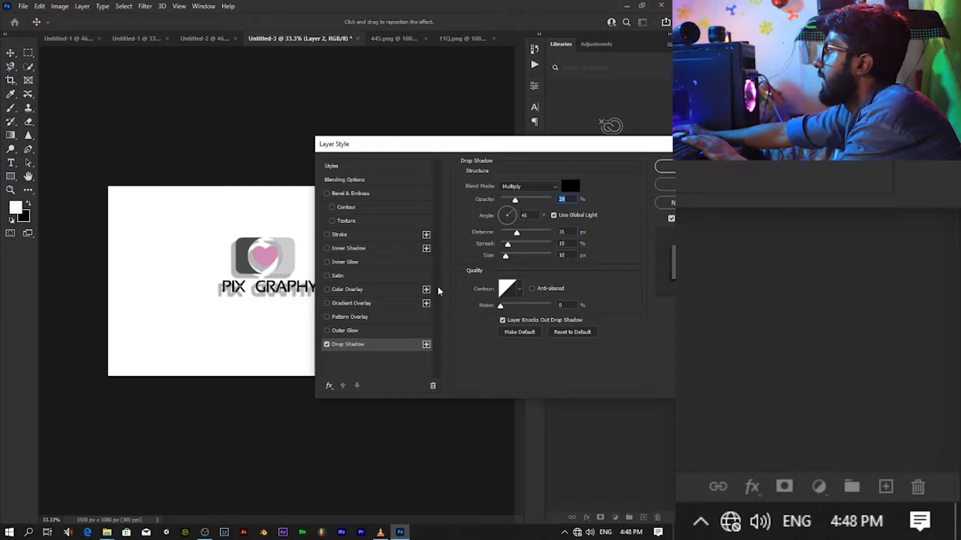
pyautogui.click(344, 196)
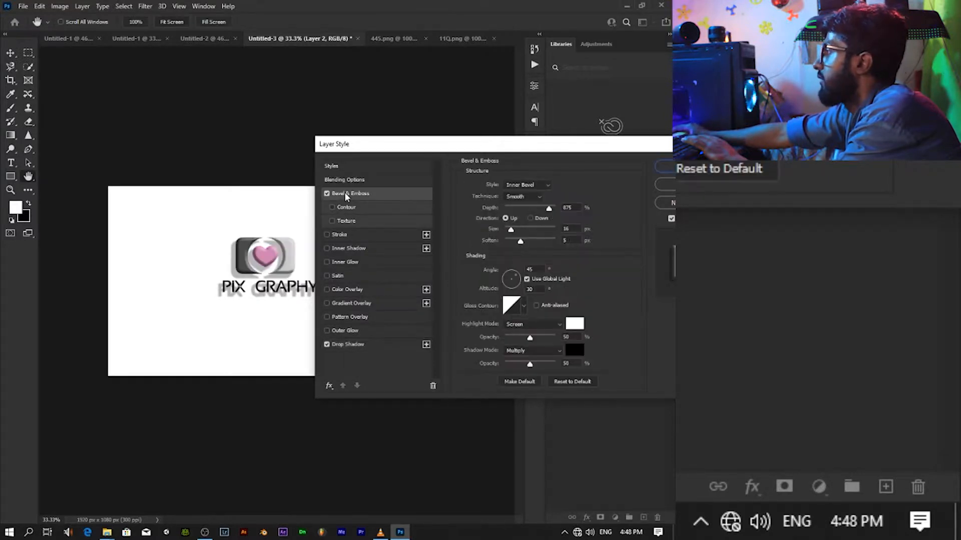
# Step: Try the Inner Glow, Outer Glow and Inner Shadow effects on the logo, switching each off again
pyautogui.click(334, 262)
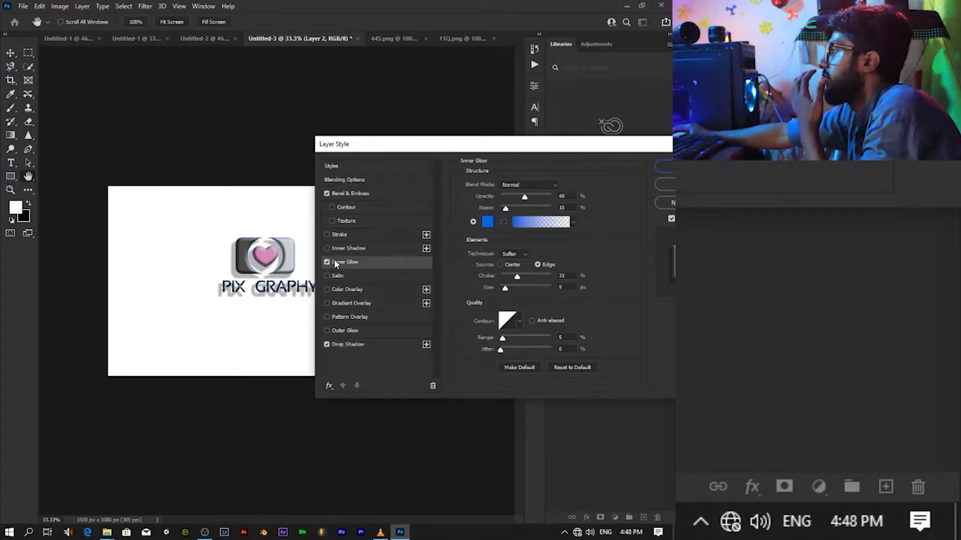
pyautogui.click(326, 261)
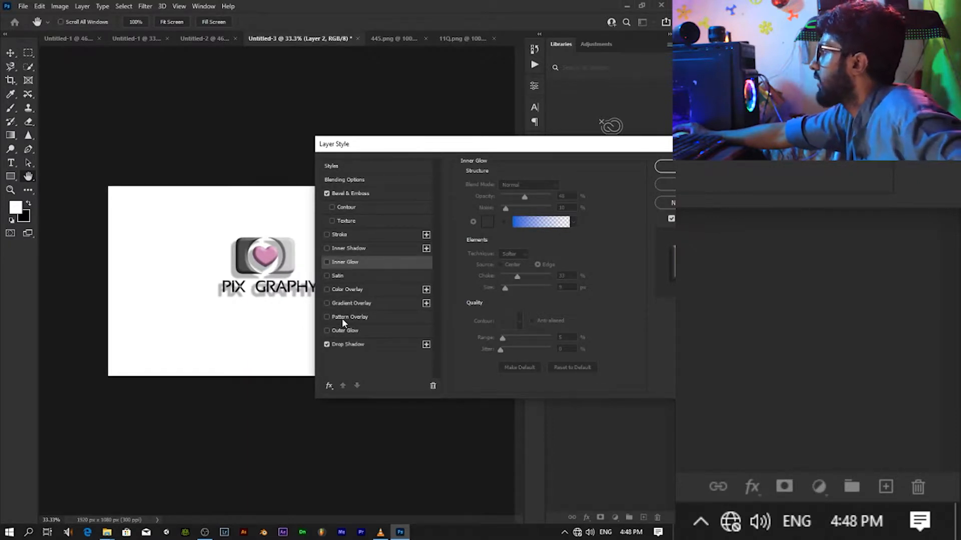
pyautogui.click(326, 330)
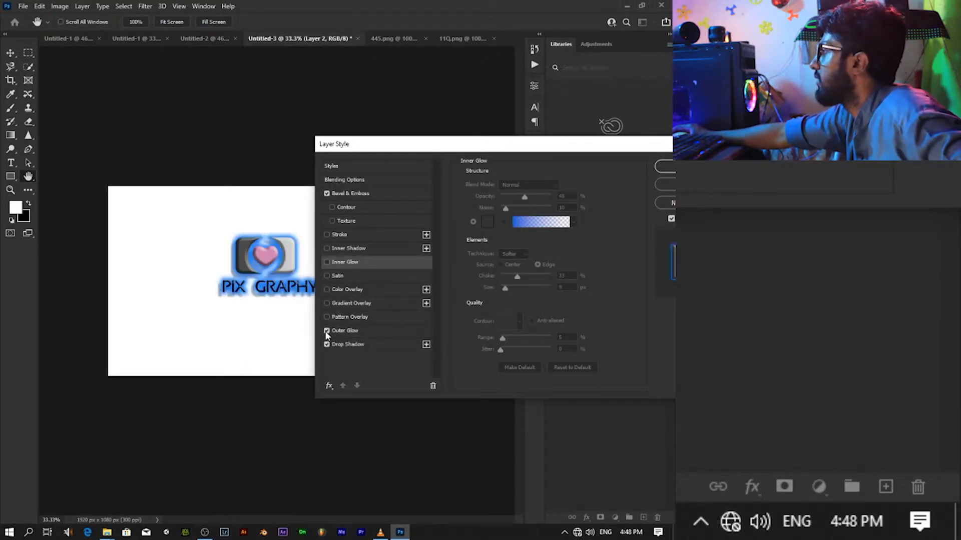
pyautogui.click(327, 330)
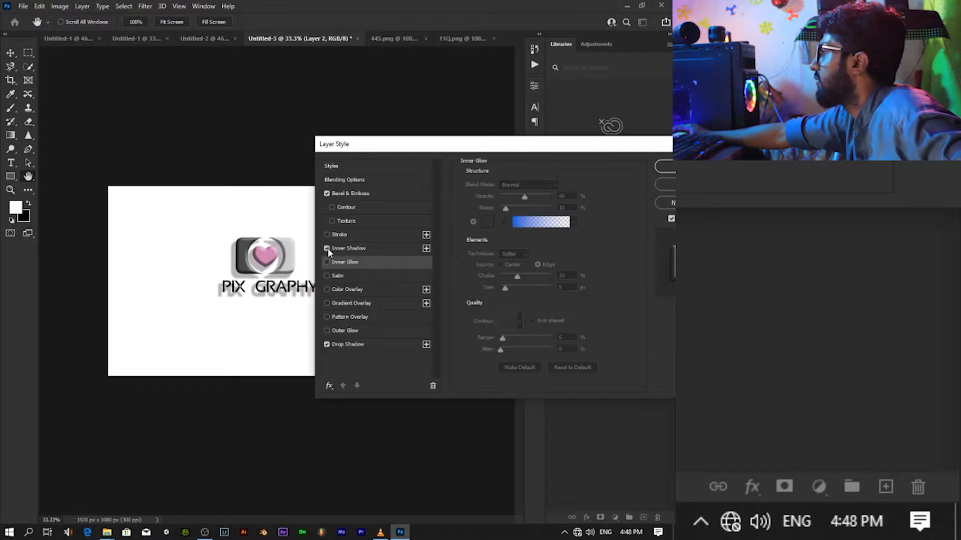
pyautogui.click(327, 248)
pyautogui.click(326, 248)
pyautogui.click(327, 262)
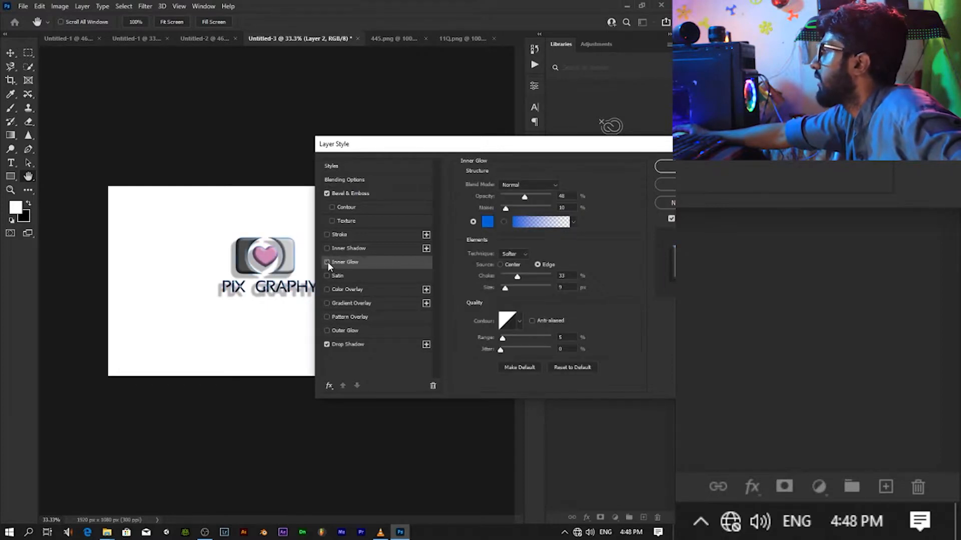
pyautogui.click(328, 262)
# Step: Enable Contour for the logo's bevel, review the Drop Shadow settings and apply the layer style
pyautogui.click(332, 207)
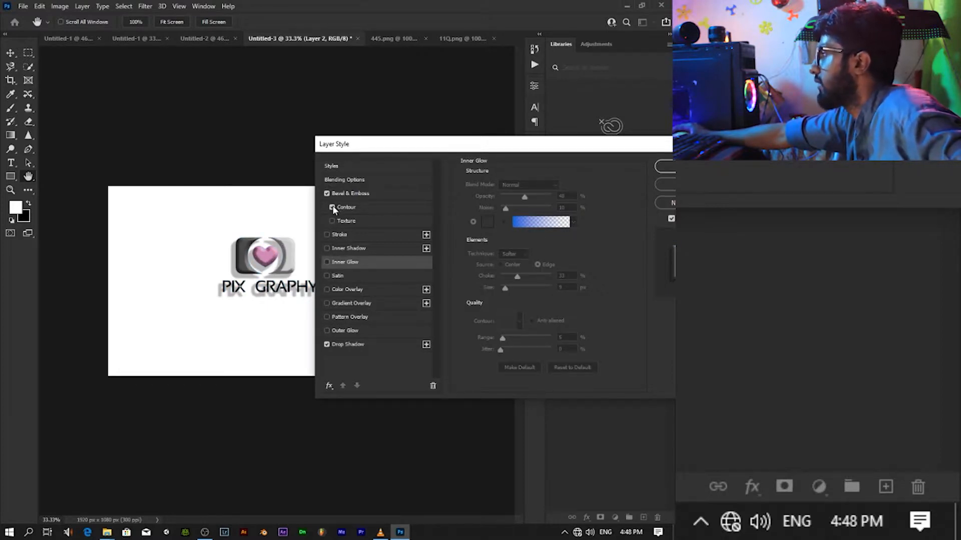
pyautogui.click(342, 344)
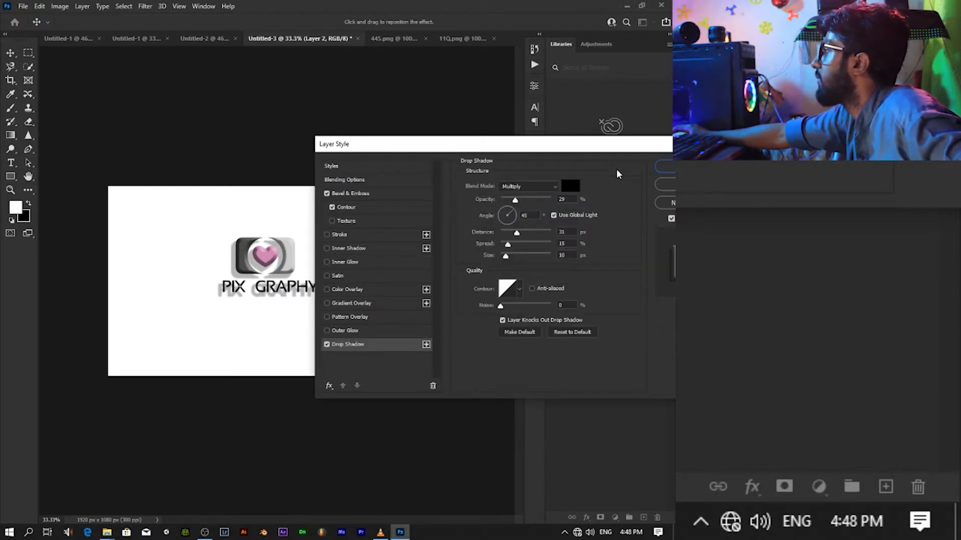
pyautogui.moveTo(539, 147); pyautogui.dragTo(357, 199)
pyautogui.click(506, 218)
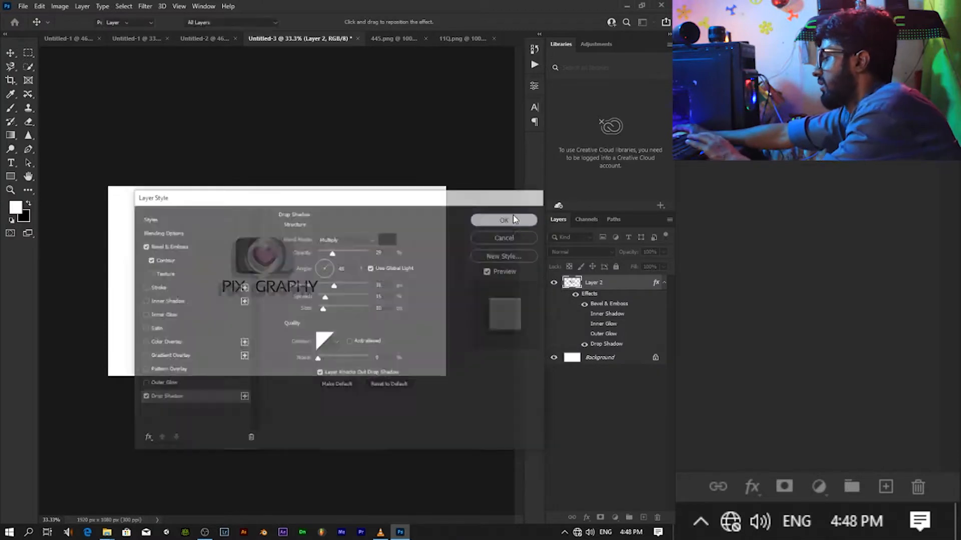